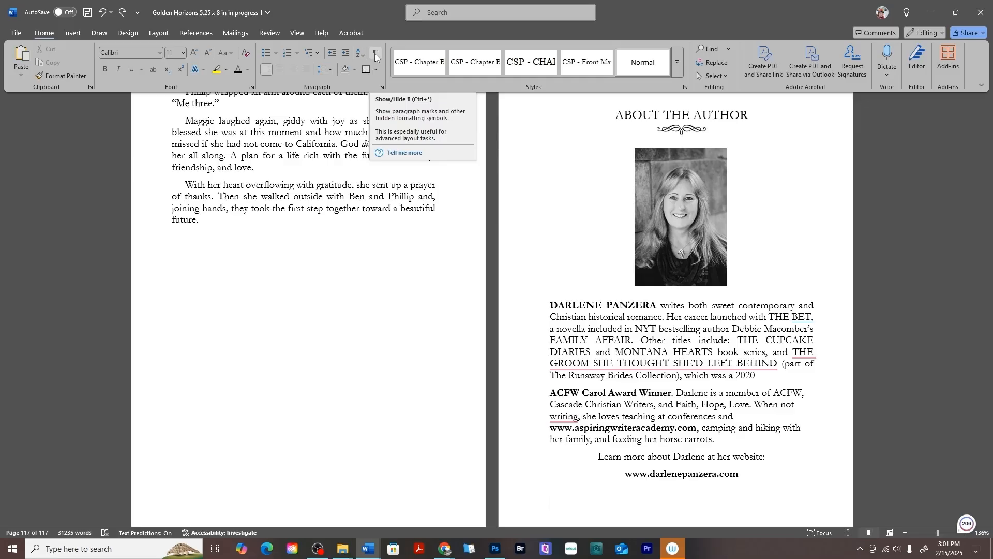
- Show the formatting marks and insert a Next Page section break after the About the Author text
{"action": "left_click", "coordinate": [376, 55]}
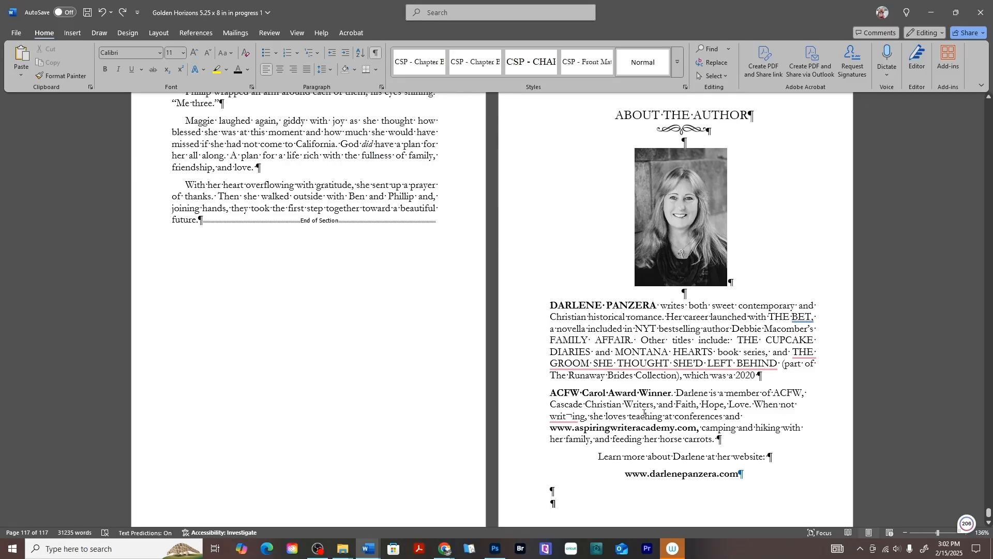
{"action": "scroll", "coordinate": [620, 423], "scroll_direction": "down", "scroll_amount": 1}
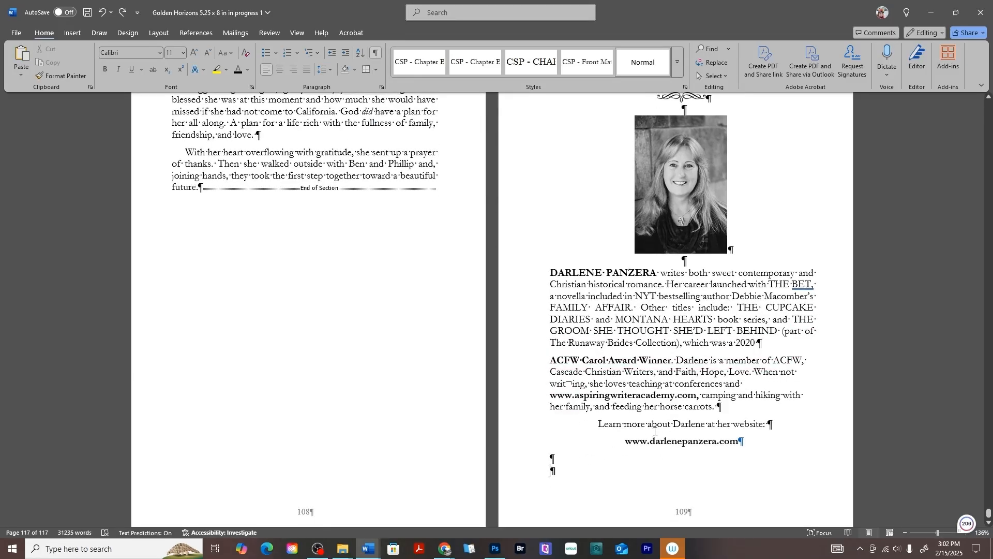
{"action": "scroll", "coordinate": [737, 444], "scroll_direction": "up", "scroll_amount": 1}
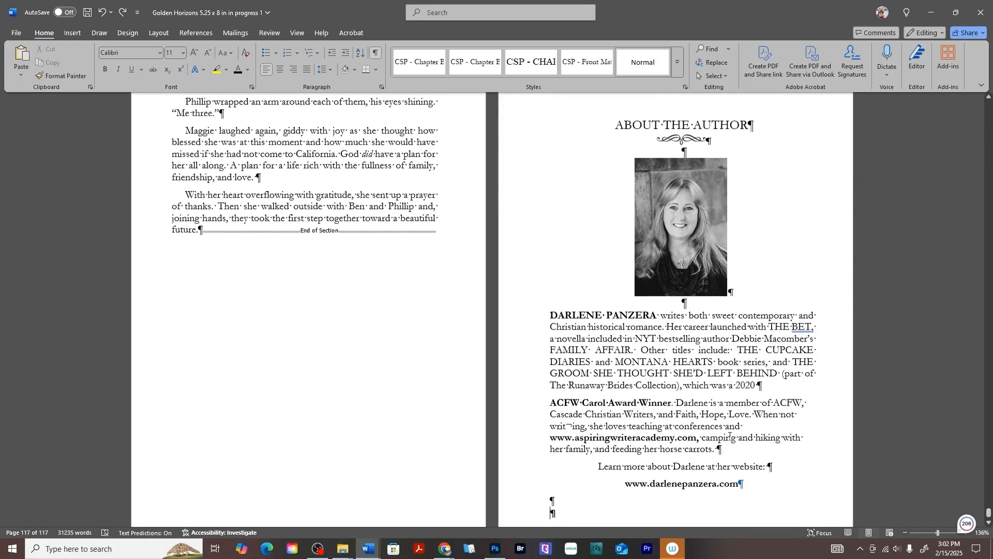
{"action": "left_click", "coordinate": [158, 35]}
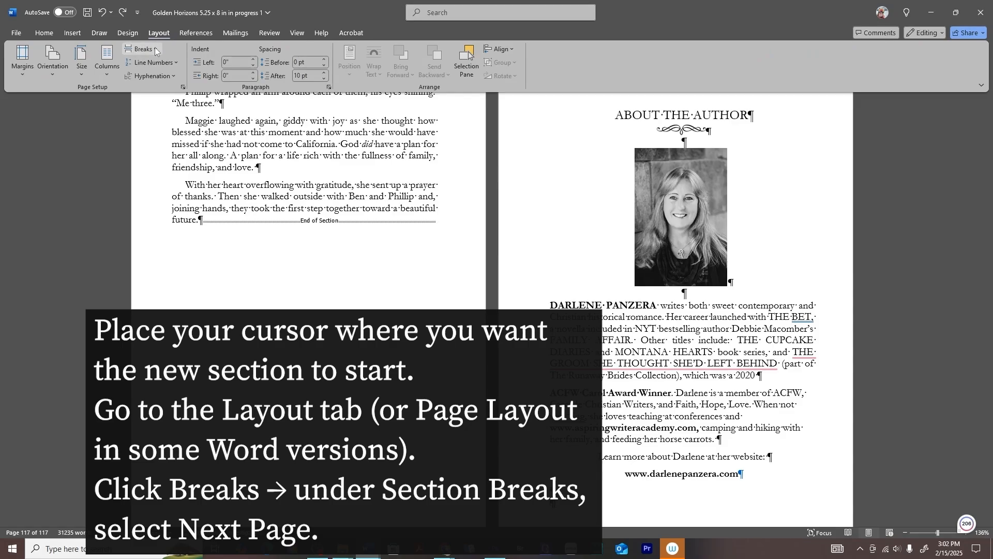
{"action": "left_click", "coordinate": [154, 49]}
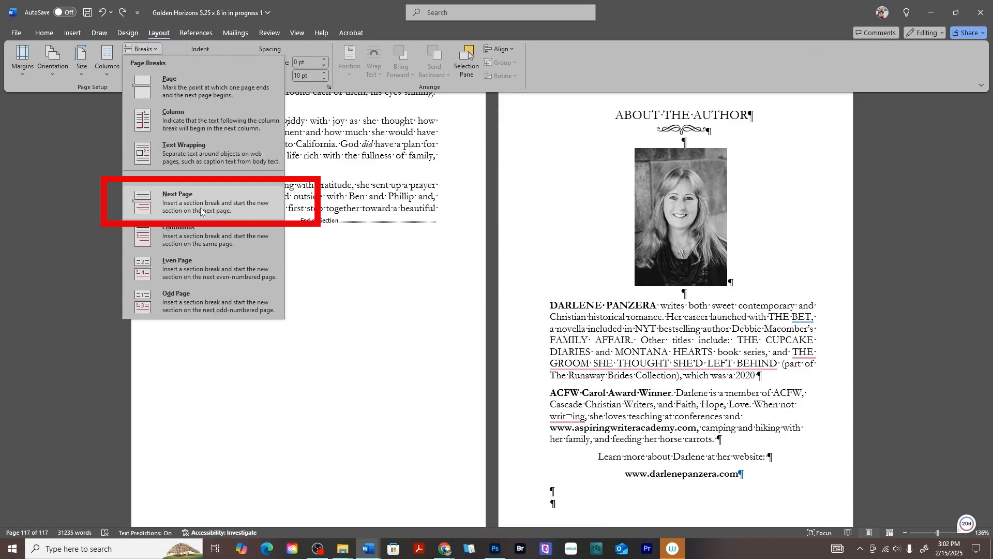
{"action": "left_click", "coordinate": [200, 207]}
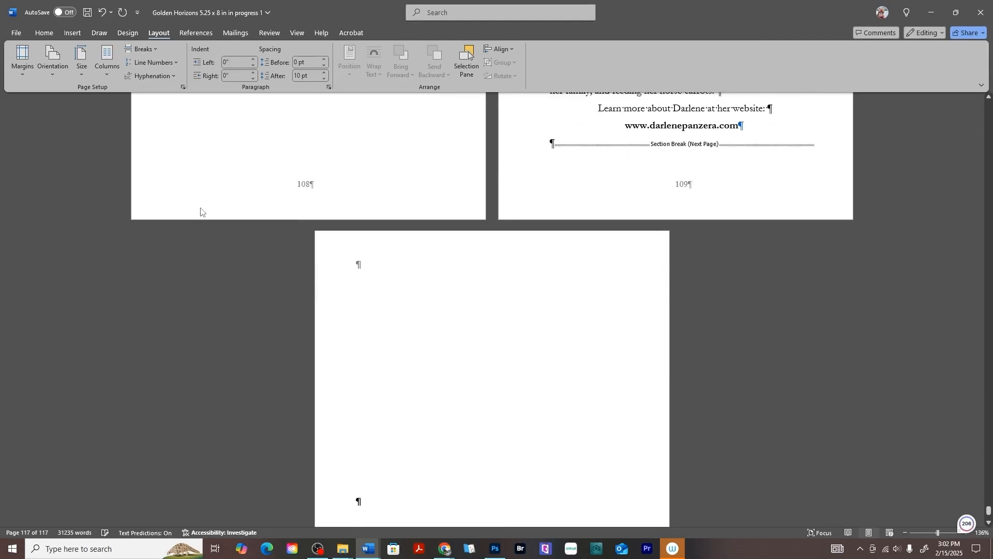
- Test where text starts on the new page by entering "sfhgfhsghghgfsh", and delete it again
{"action": "scroll", "coordinate": [433, 253], "scroll_direction": "down", "scroll_amount": 5}
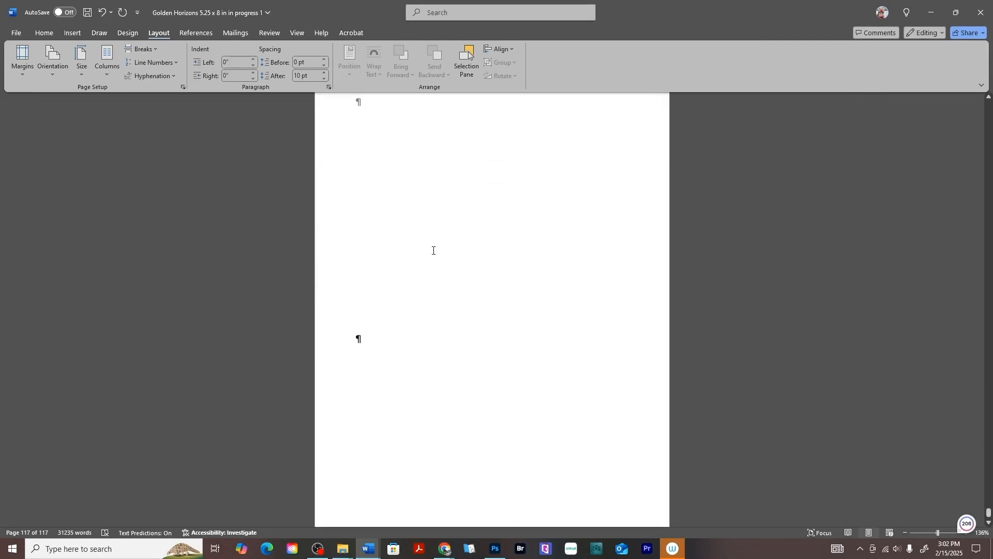
{"action": "left_click", "coordinate": [383, 302]}
{"action": "type", "text": "sfhgfhsghghgfsh"}
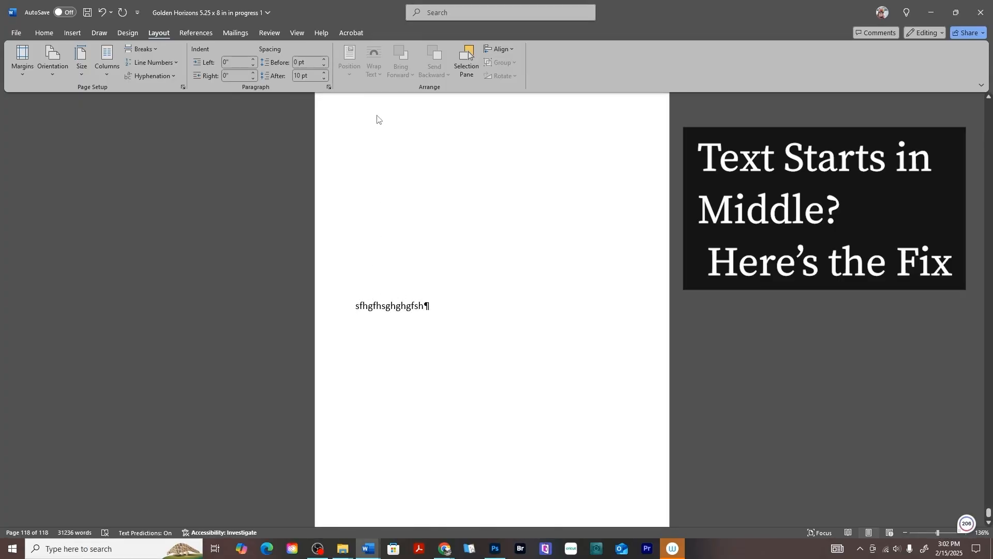
{"action": "scroll", "coordinate": [380, 134], "scroll_direction": "up", "scroll_amount": 2}
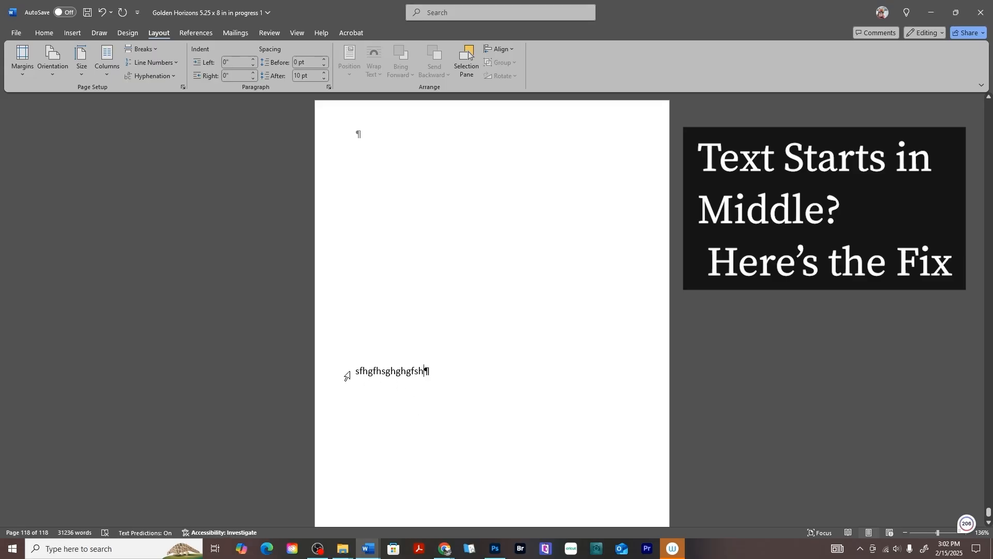
{"action": "left_click_drag", "start_coordinate": [387, 370], "coordinate": [434, 372]}
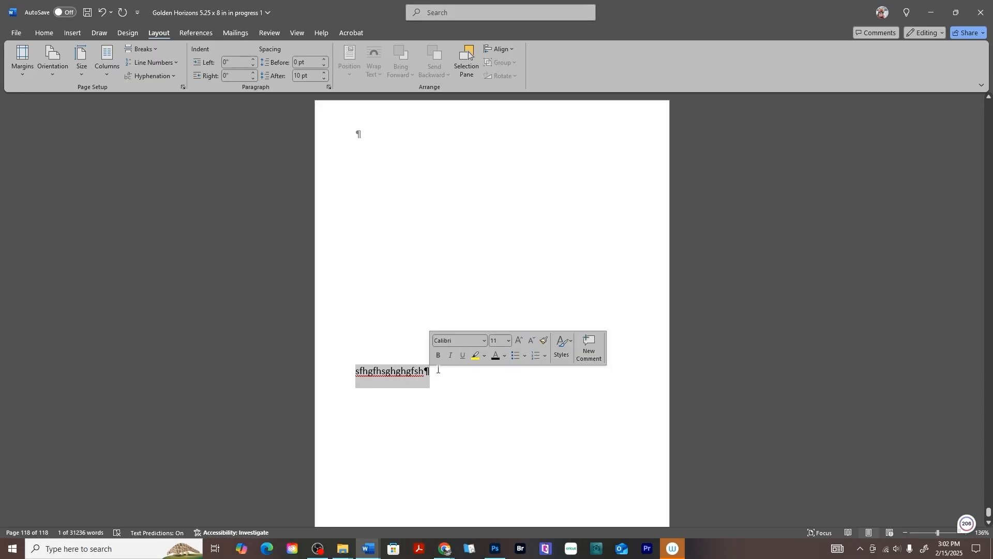
{"action": "key", "text": "Delete"}
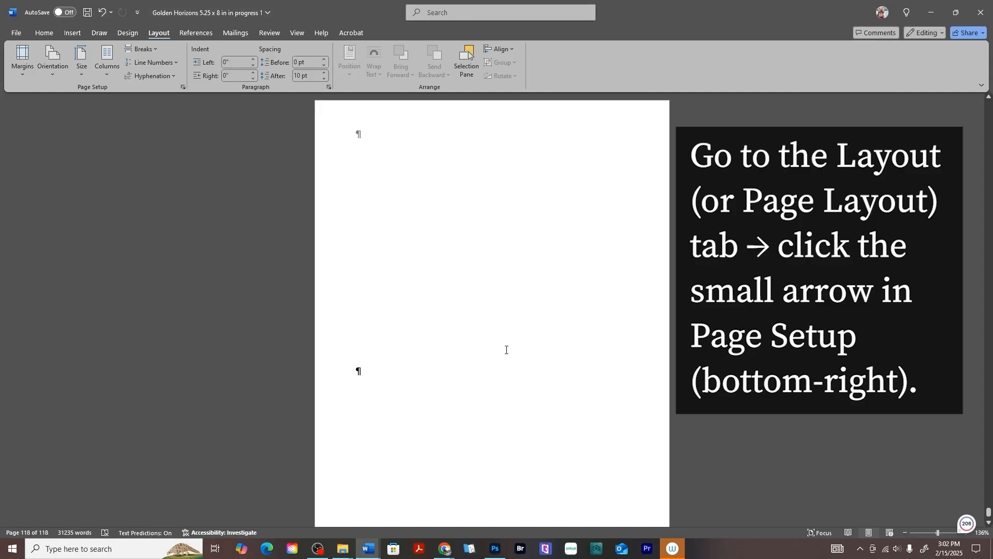
- Set the vertical alignment of the new section's page to Top in Page Setup
{"action": "left_click", "coordinate": [183, 88]}
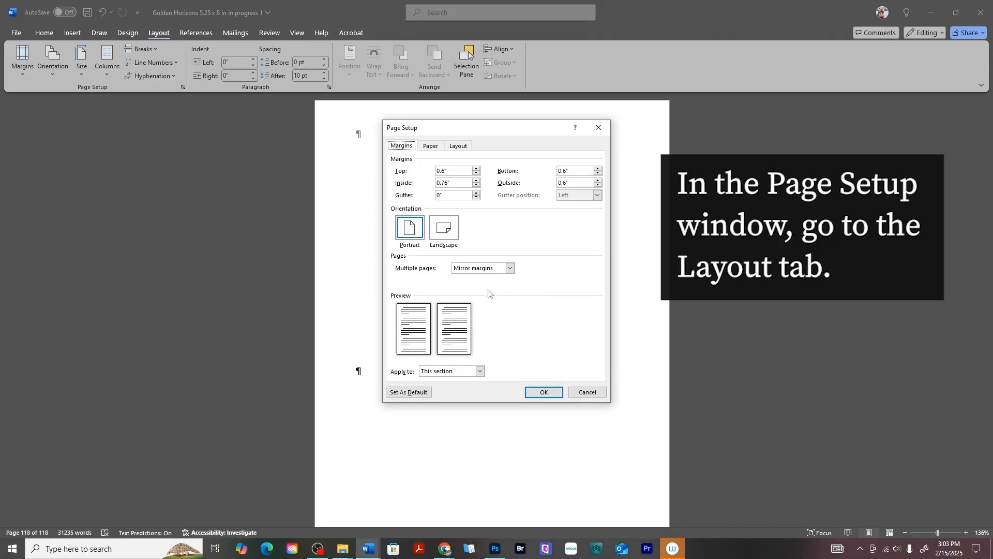
{"action": "left_click", "coordinate": [453, 149]}
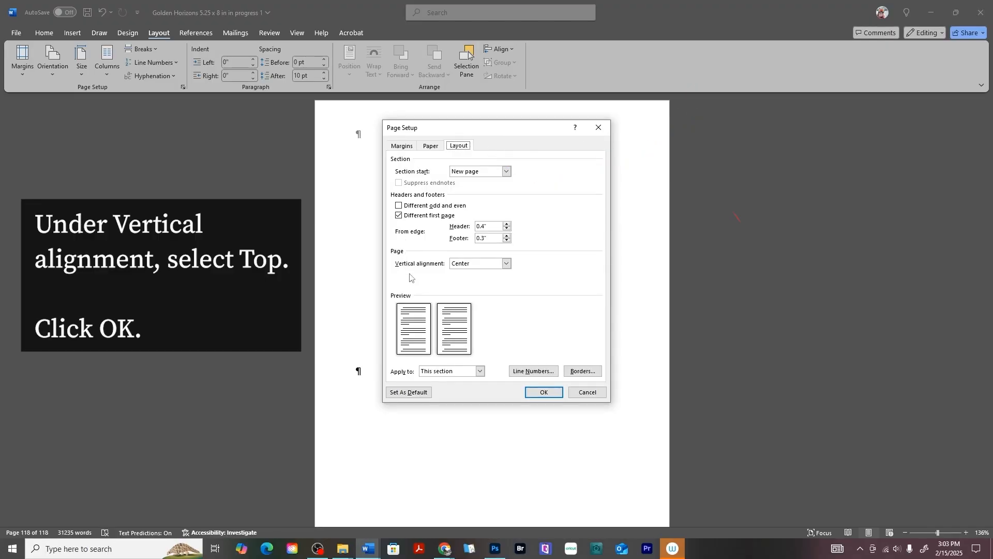
{"action": "left_click", "coordinate": [507, 263]}
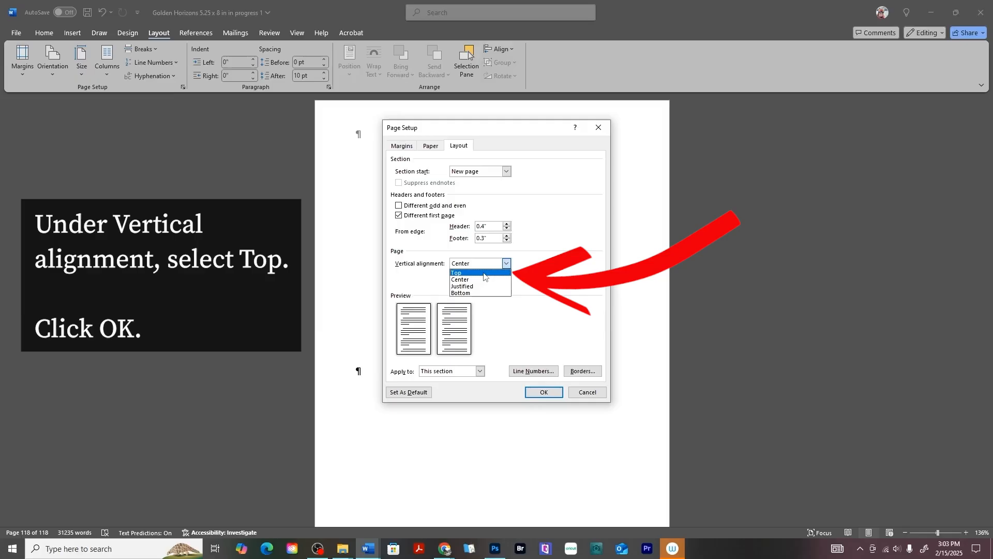
{"action": "left_click", "coordinate": [484, 272]}
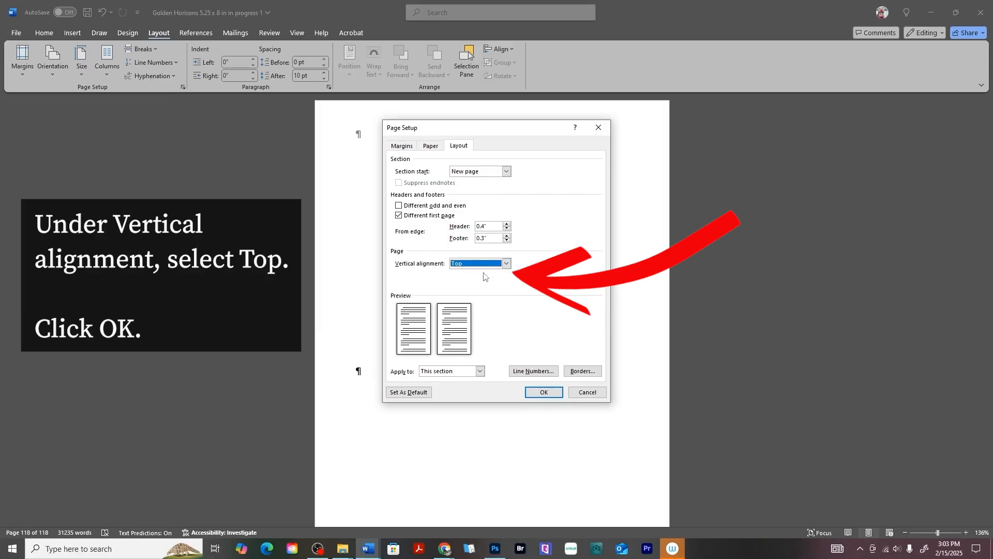
{"action": "left_click", "coordinate": [544, 393]}
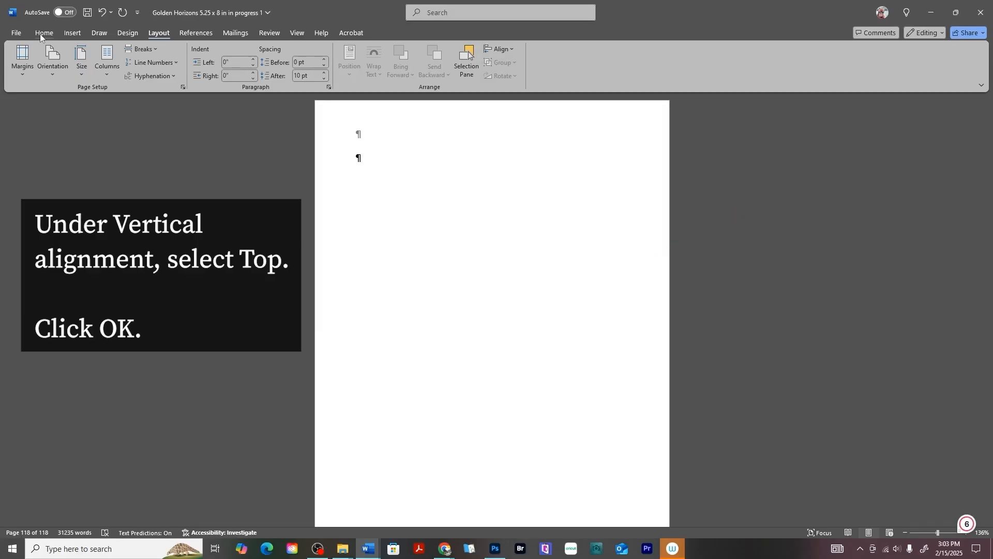
- Format the empty paragraph on the new page as Garamond, size 11
{"action": "left_click", "coordinate": [43, 33]}
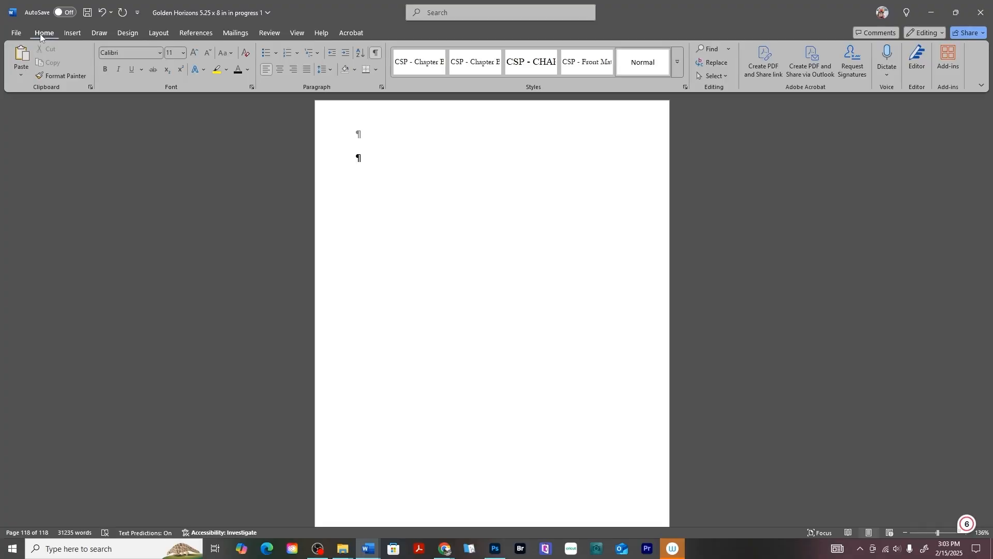
{"action": "double_click", "coordinate": [357, 156]}
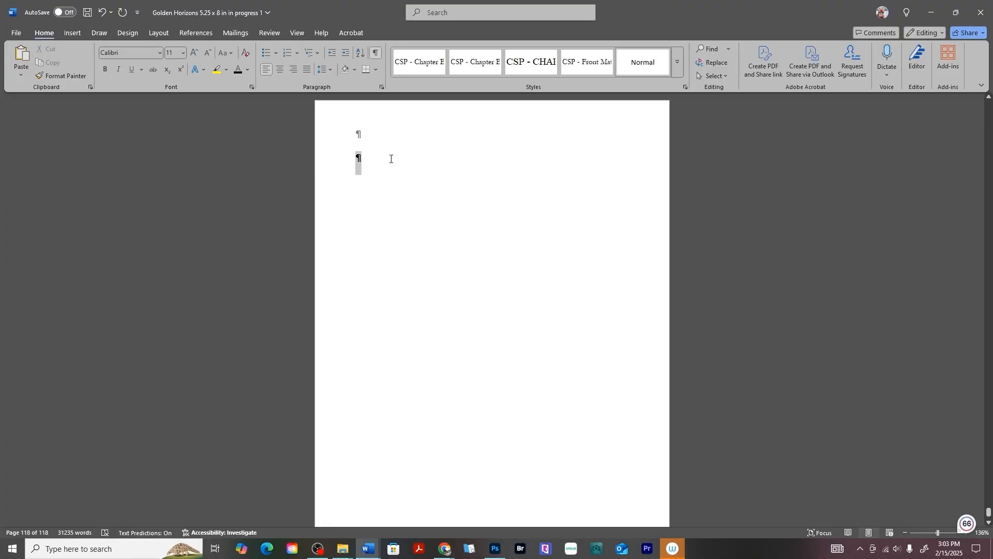
{"action": "left_click", "coordinate": [160, 54]}
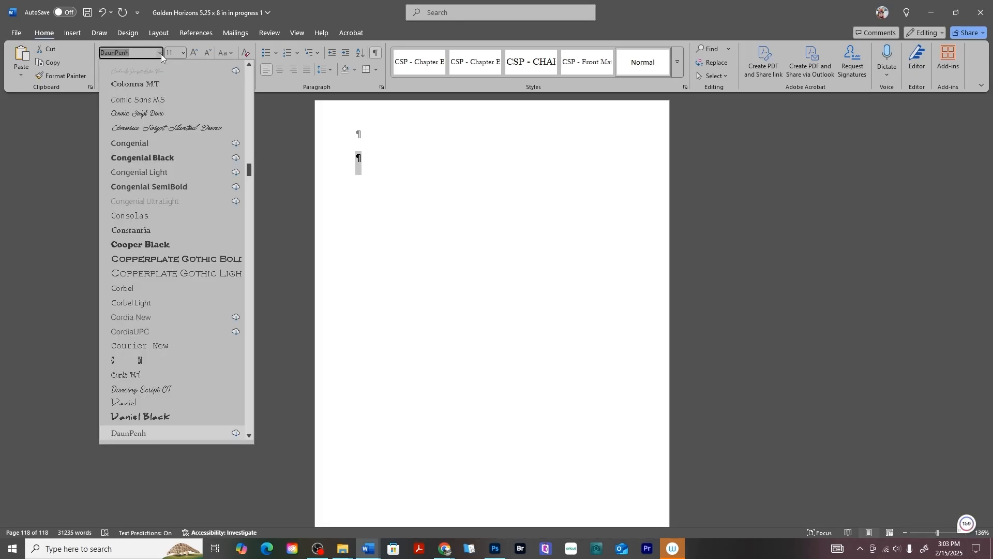
{"action": "type", "text": "Garamond"}
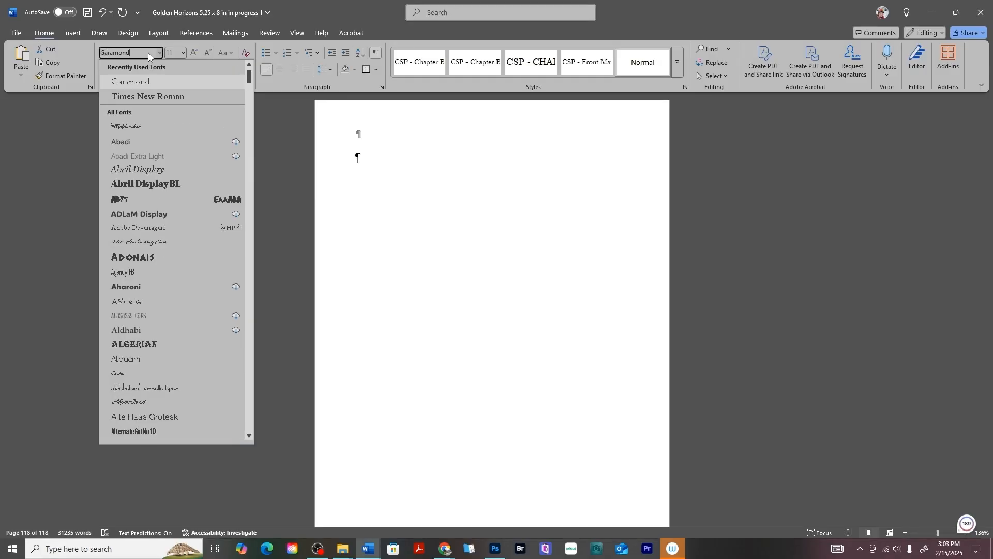
{"action": "left_click", "coordinate": [184, 52]}
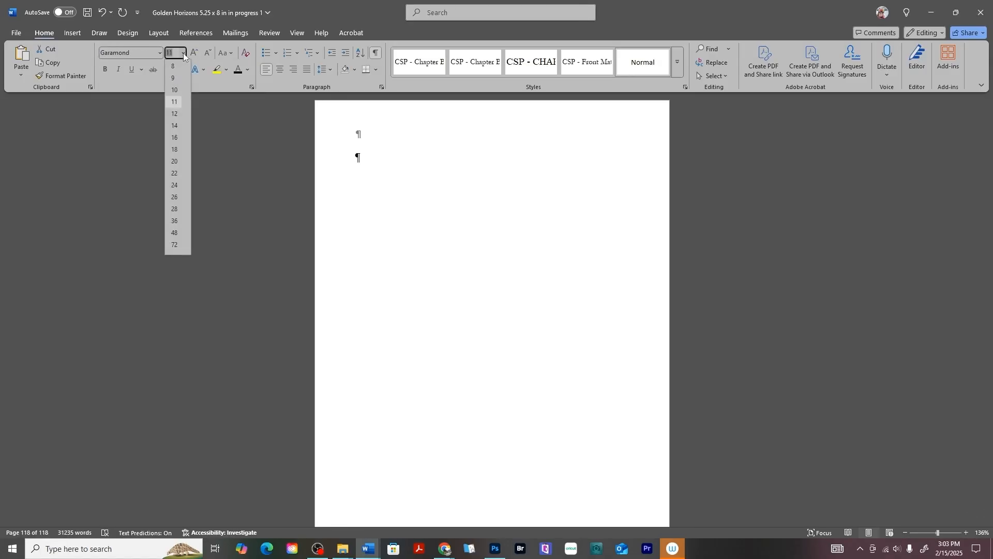
{"action": "left_click", "coordinate": [174, 102]}
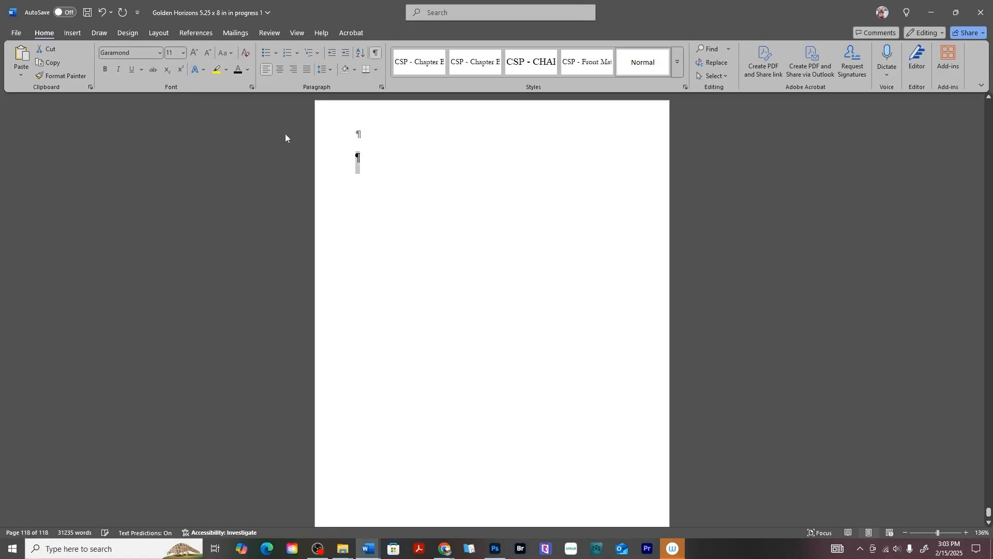
{"action": "left_click", "coordinate": [367, 156]}
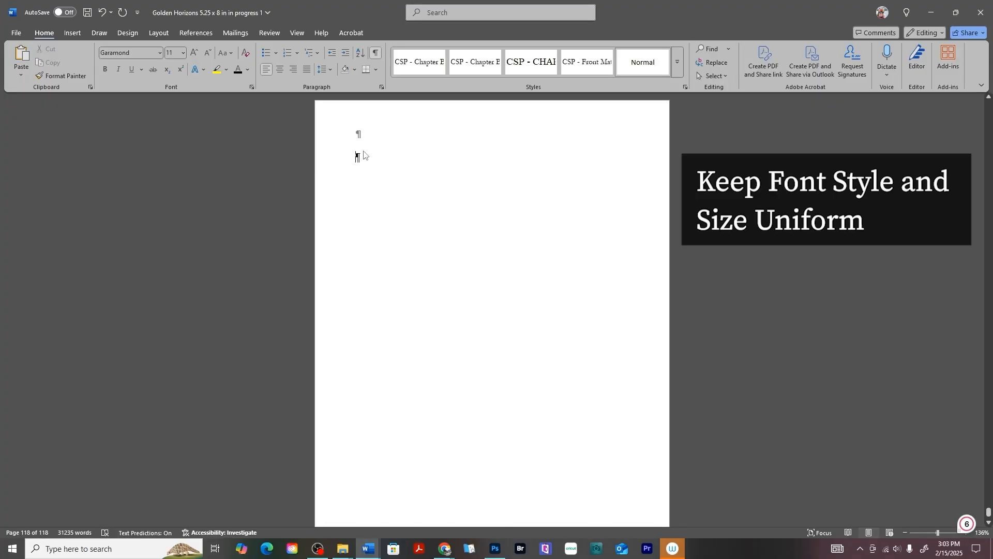
- Copy the selected Dear Reader letter from "Golden Horizons 2024 Formatting in progress4" onto the new page of "Golden Horizons 5.25 x 8 in in progress 1"
{"action": "mouse_move", "coordinate": [375, 553]}
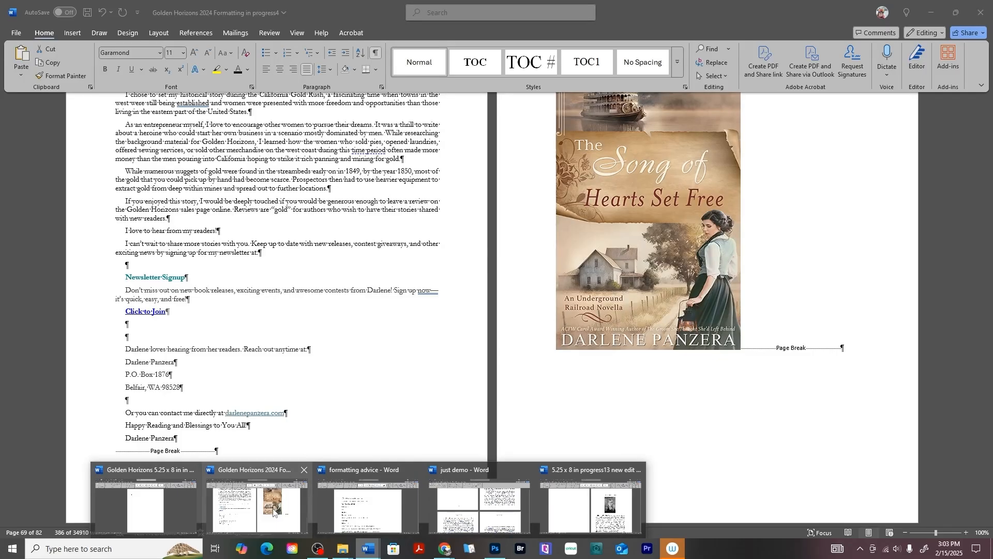
{"action": "left_click", "coordinate": [273, 512]}
{"action": "scroll", "coordinate": [199, 251], "scroll_direction": "up", "scroll_amount": 3}
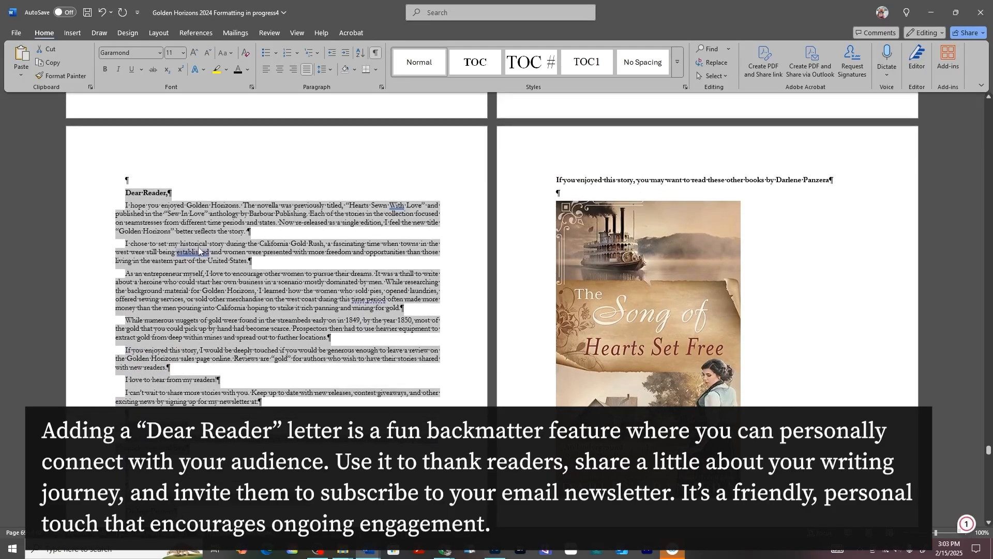
{"action": "right_click", "coordinate": [202, 222]}
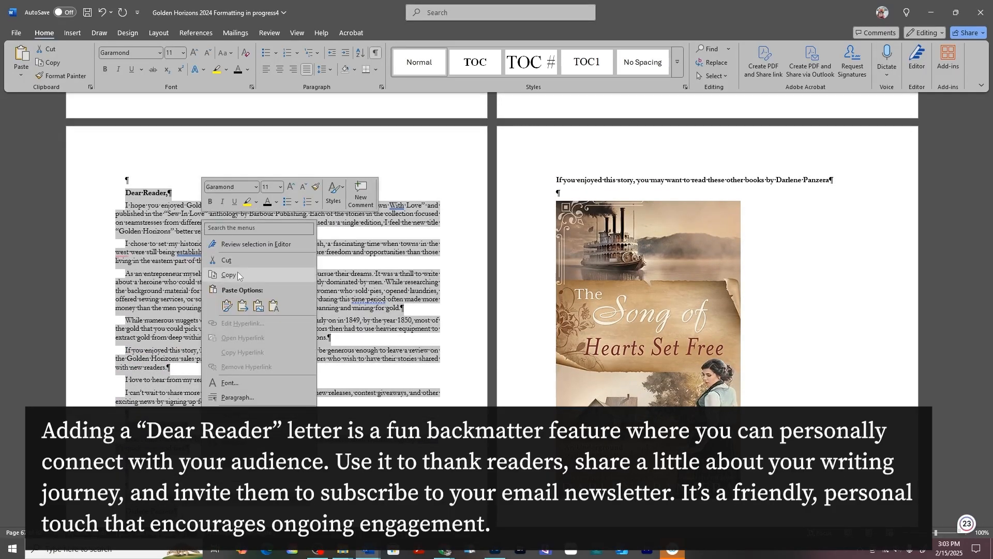
{"action": "left_click", "coordinate": [238, 274]}
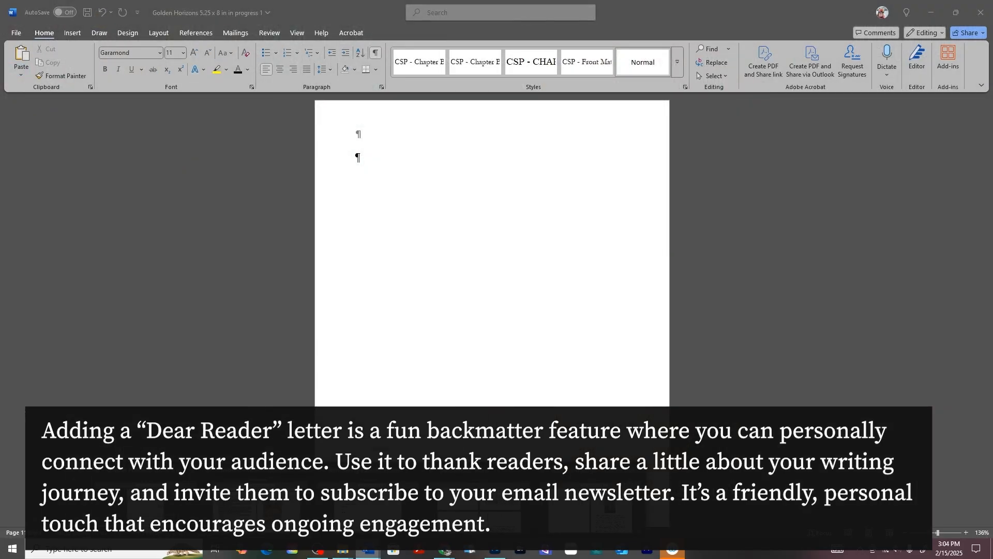
{"action": "left_click", "coordinate": [375, 507]}
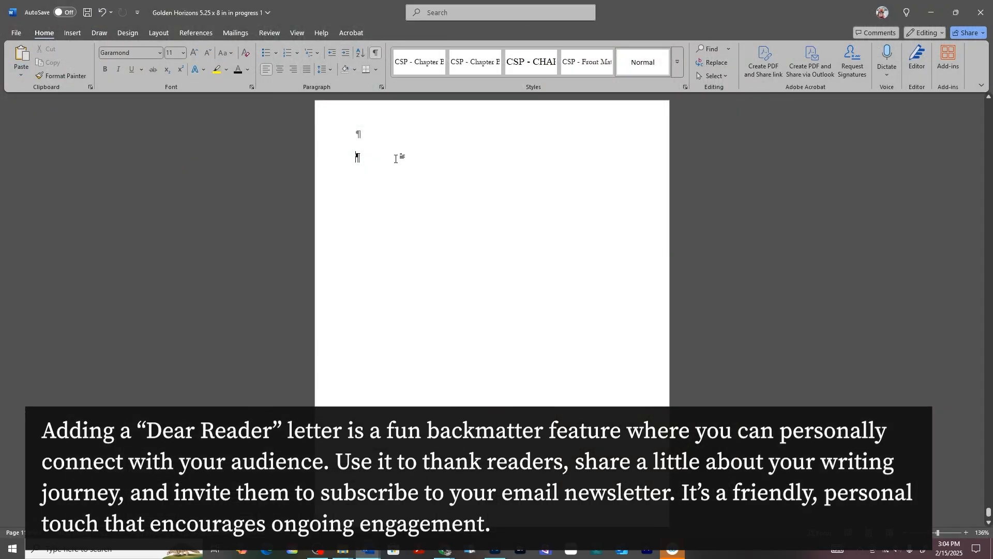
{"action": "right_click", "coordinate": [355, 160]}
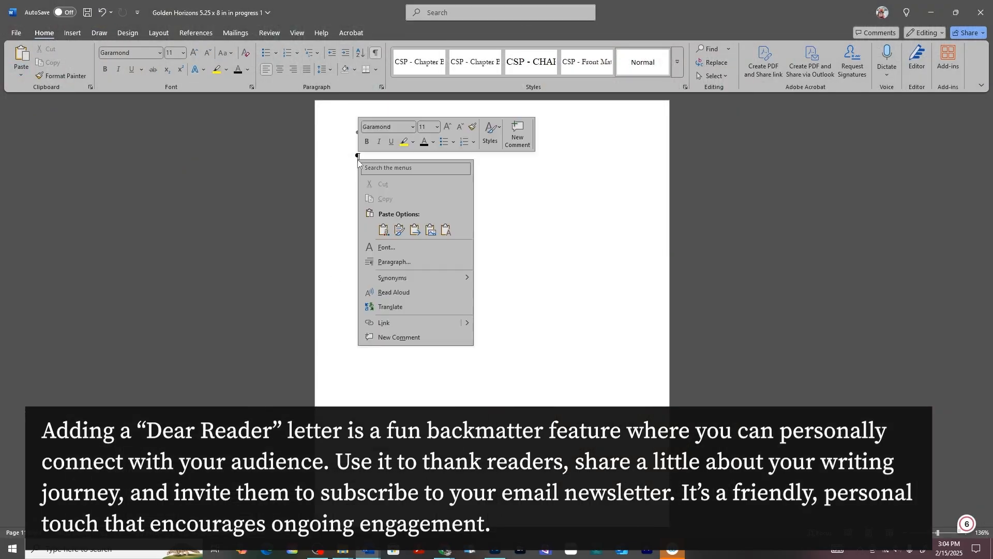
{"action": "left_click", "coordinate": [398, 220]}
- Remove the first-line indent from the "Dear Reader," greeting and the letter's first paragraph by setting special indentation to (none)
{"action": "left_click_drag", "start_coordinate": [366, 202], "coordinate": [444, 244]}
{"action": "right_click", "coordinate": [301, 205]}
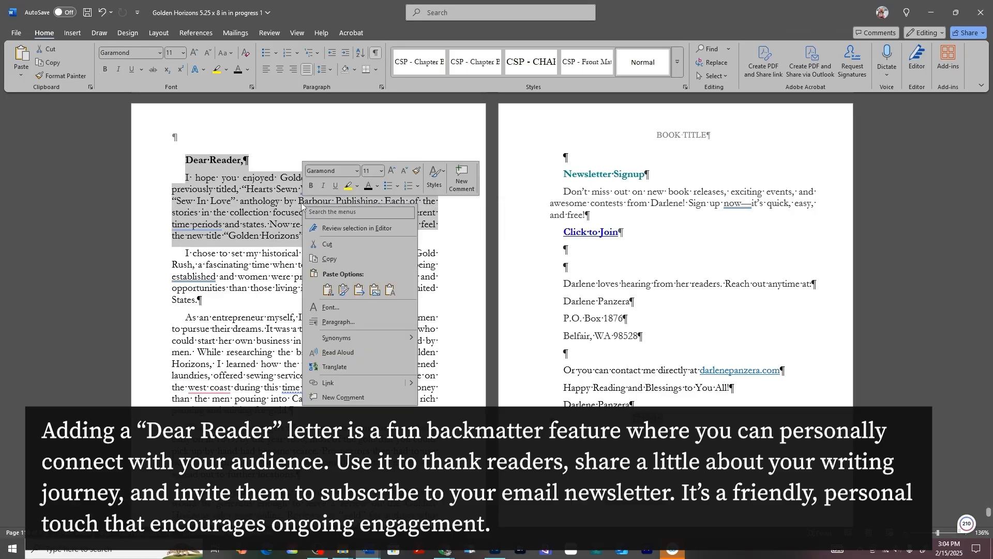
{"action": "left_click", "coordinate": [335, 322]}
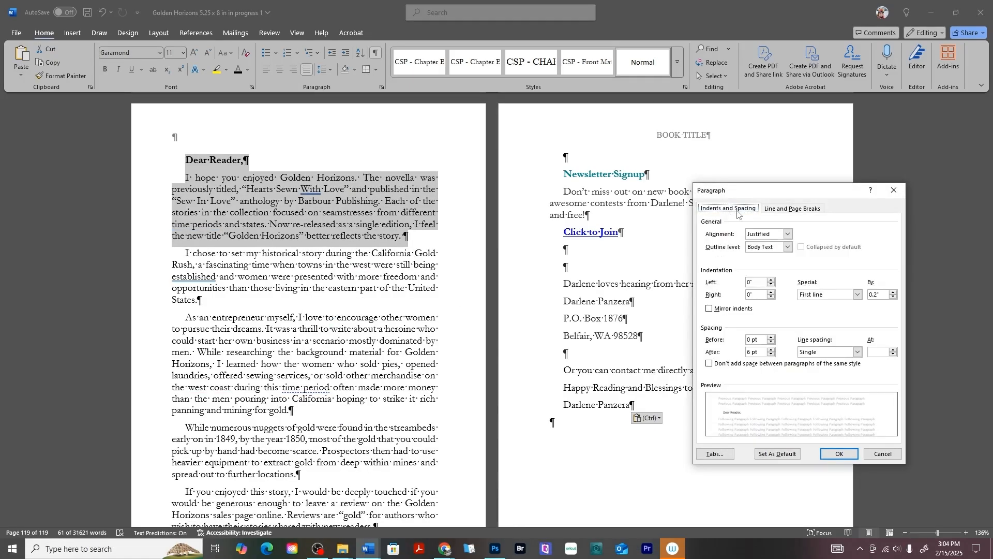
{"action": "left_click", "coordinate": [857, 296]}
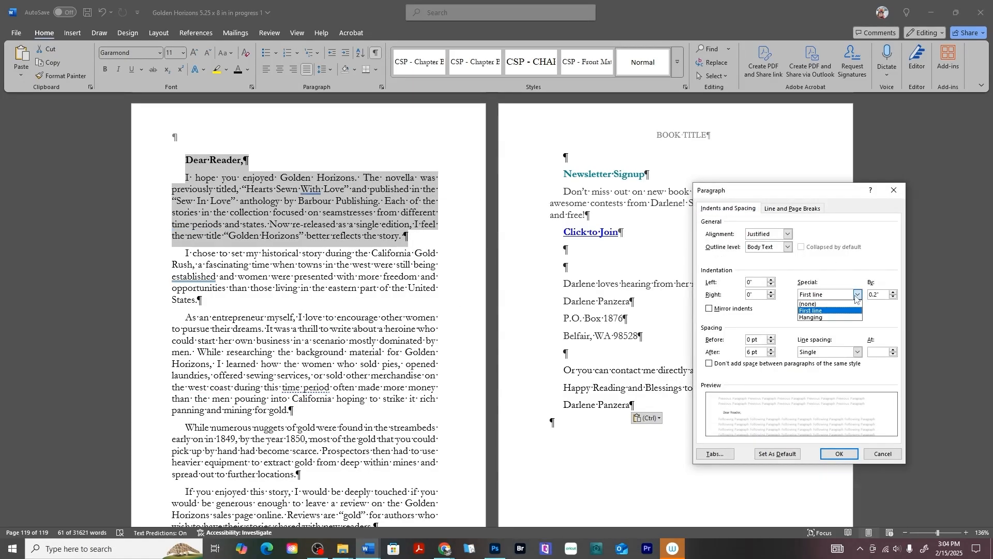
{"action": "left_click", "coordinate": [815, 305]}
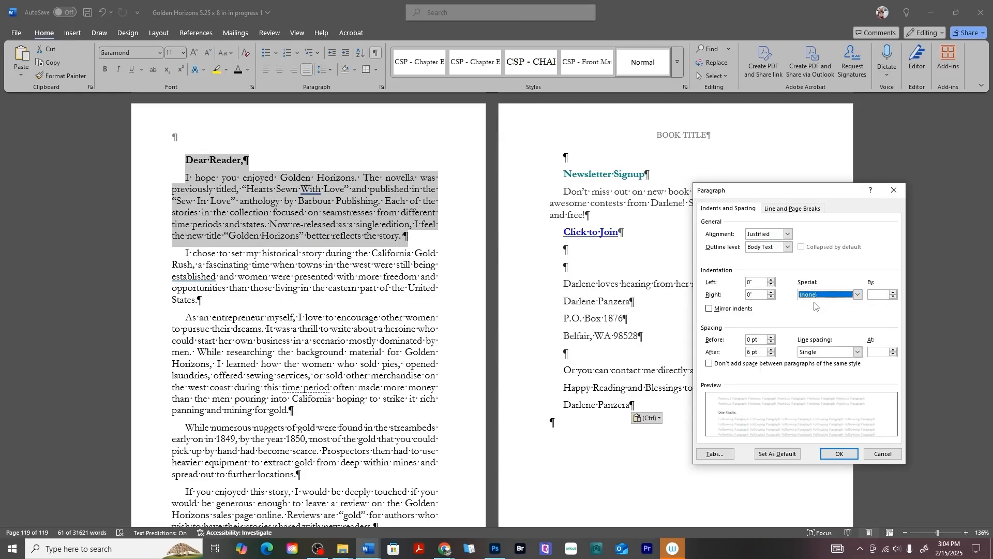
{"action": "left_click", "coordinate": [838, 454]}
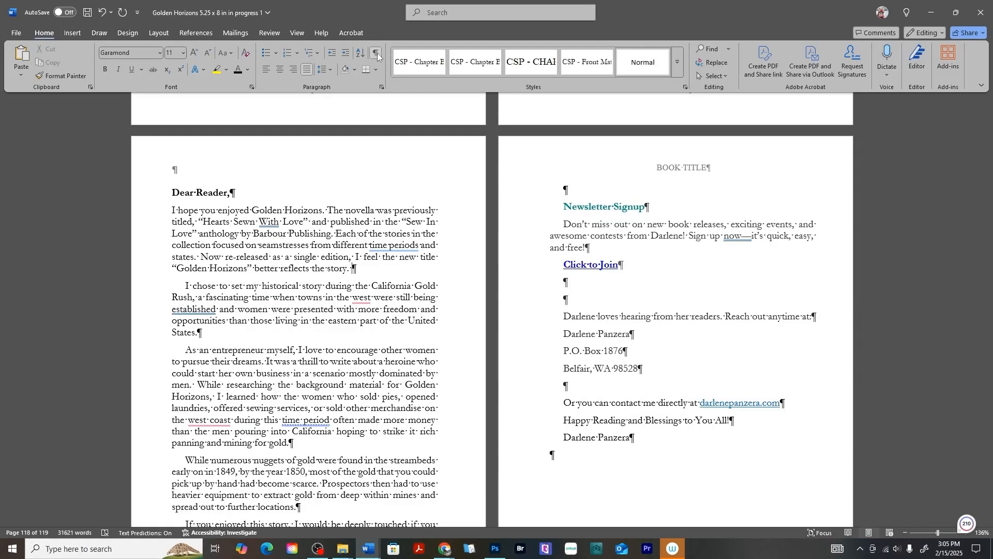
- Delete the "Click to Join" link line under the Newsletter Signup text
{"action": "left_click", "coordinate": [599, 267]}
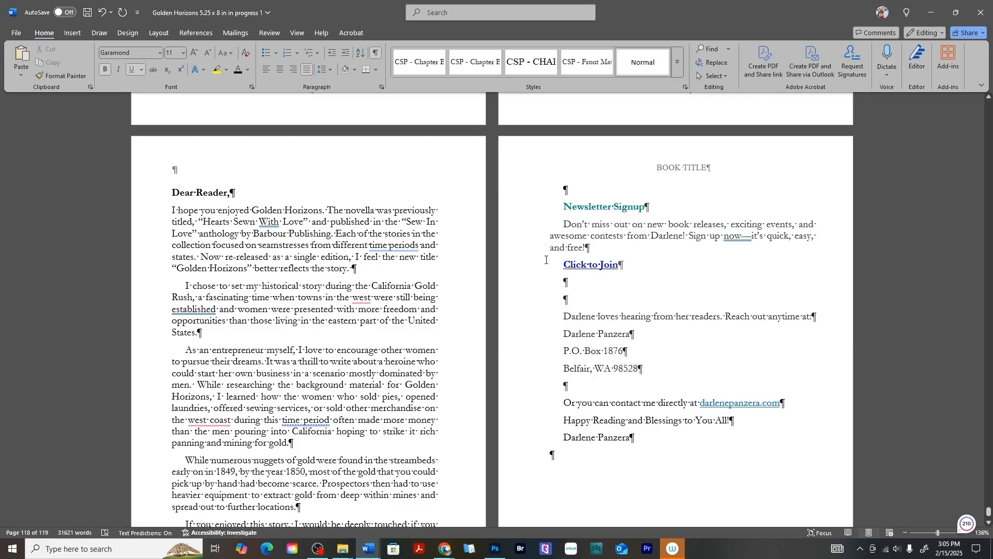
{"action": "left_click_drag", "start_coordinate": [556, 269], "coordinate": [648, 271]}
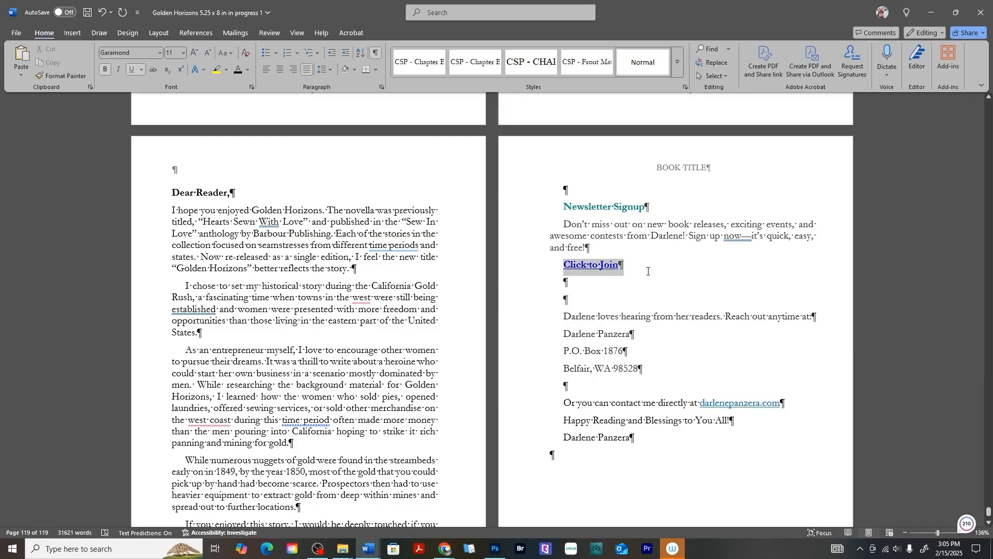
{"action": "key", "text": "Delete"}
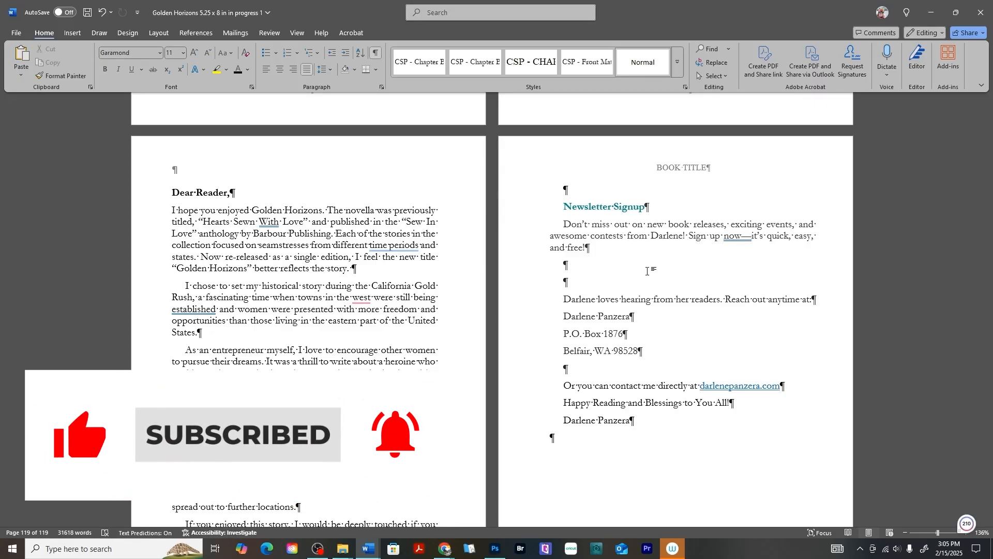
- Remove the first-line indent from the entire Dear Reader letter, including the Newsletter Signup and contact text, by setting special indentation to (none)
{"action": "left_click_drag", "start_coordinate": [635, 420], "coordinate": [185, 199]}
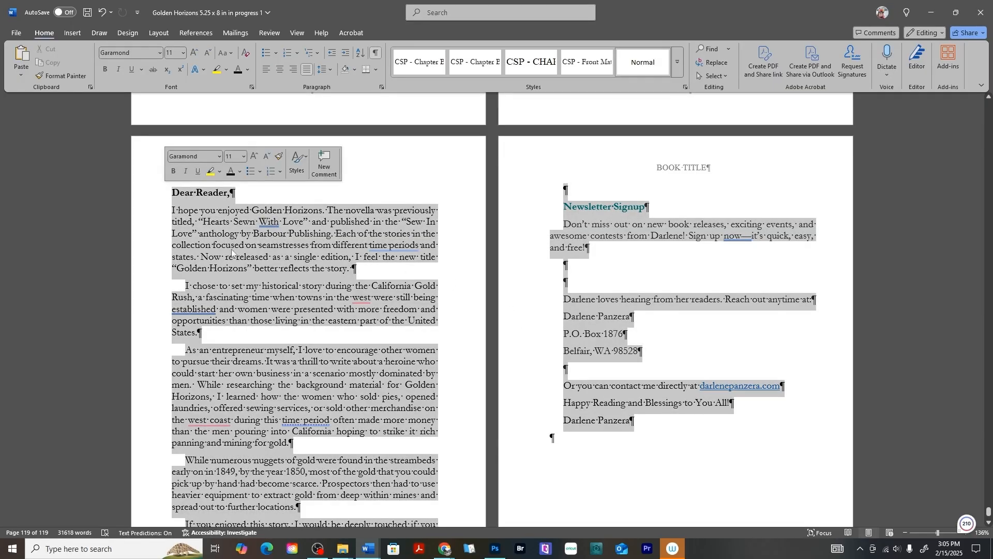
{"action": "right_click", "coordinate": [260, 257]}
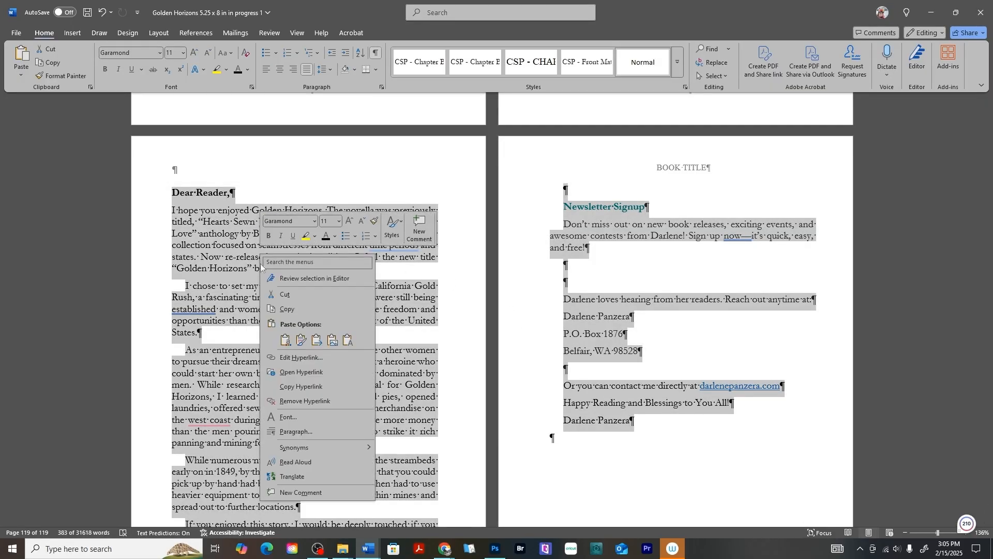
{"action": "left_click", "coordinate": [295, 431]}
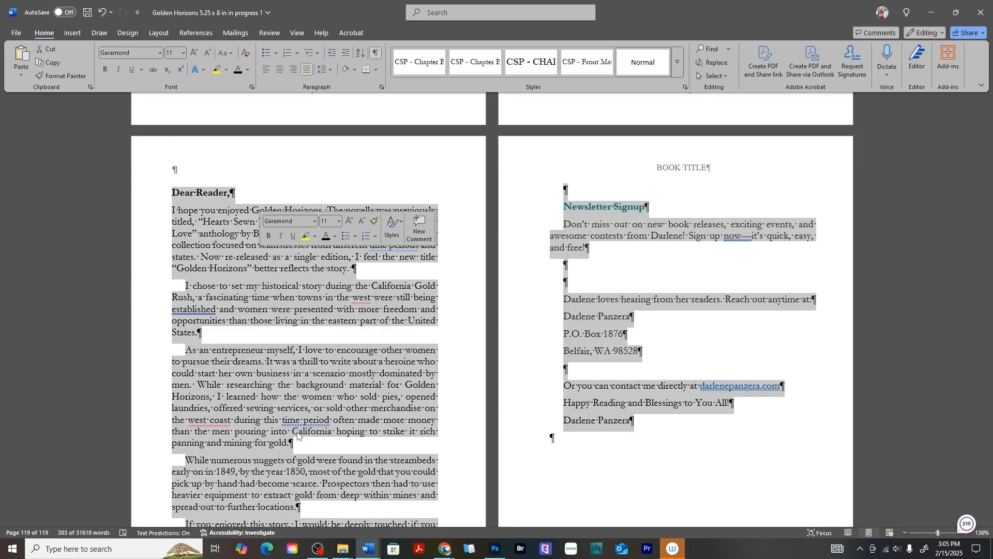
{"action": "left_click", "coordinate": [858, 294]}
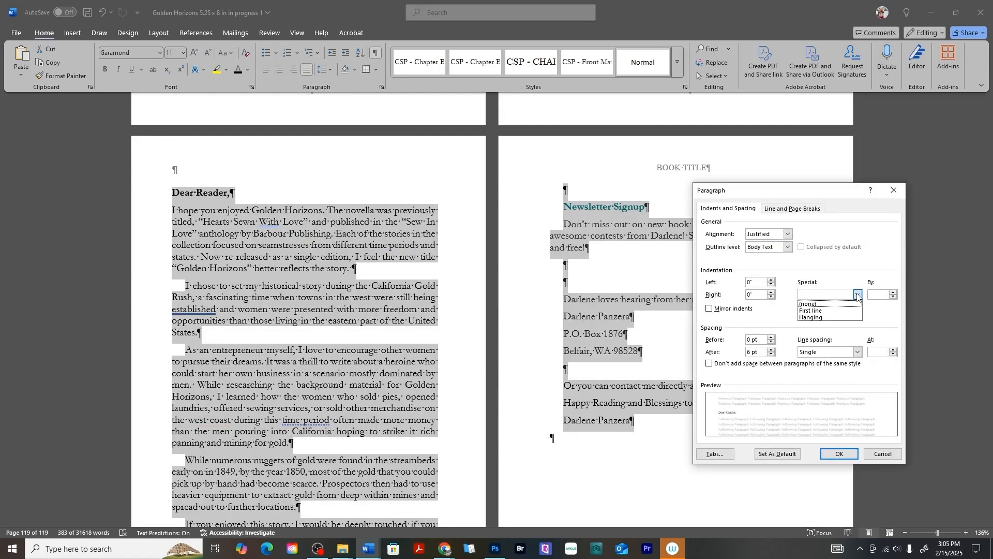
{"action": "left_click", "coordinate": [830, 305]}
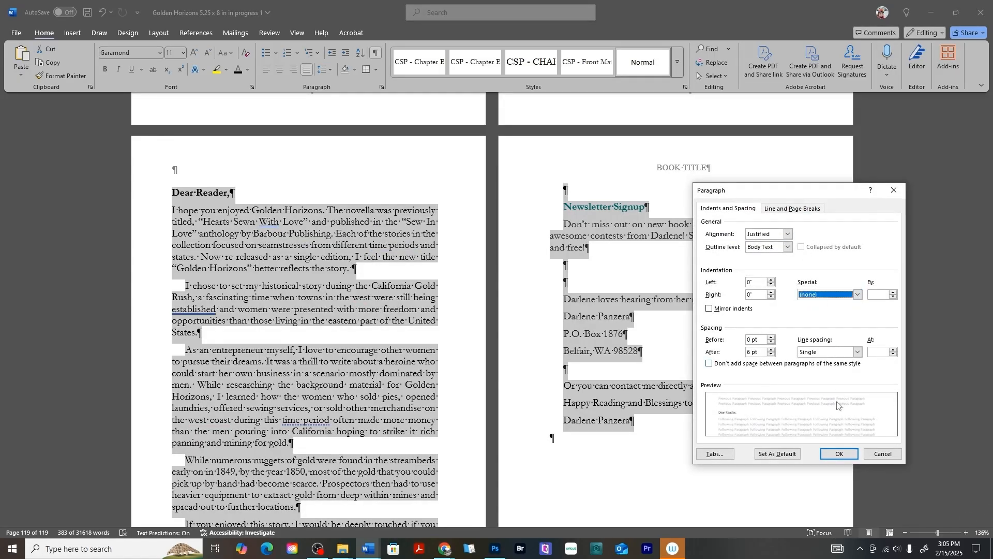
{"action": "left_click", "coordinate": [837, 454]}
{"action": "left_click", "coordinate": [666, 297]}
{"action": "scroll", "coordinate": [637, 267], "scroll_direction": "down", "scroll_amount": 5}
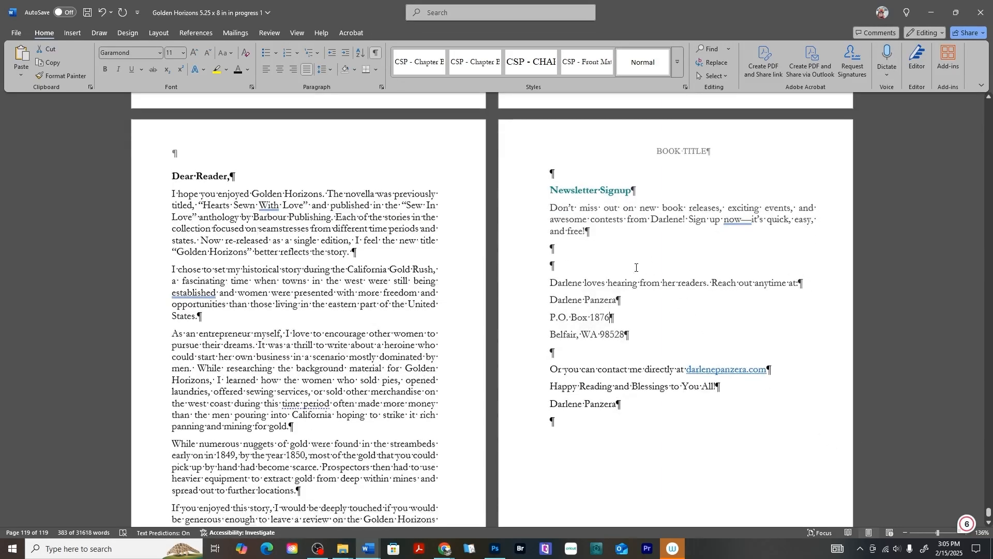
{"action": "left_click", "coordinate": [261, 305]}
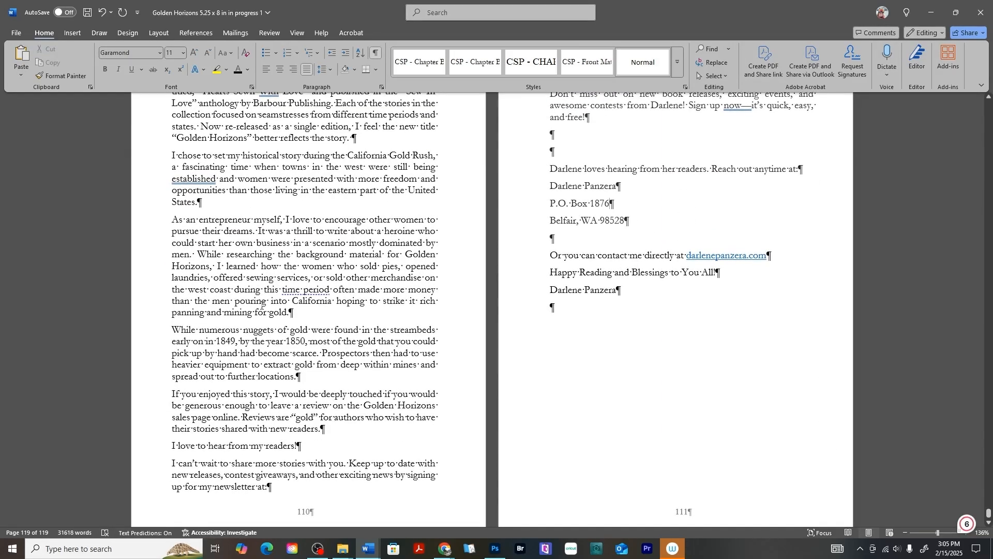
- Remove the hyperlink from the author's website address in the "Or you can contact me directly at" line and make the address bold
{"action": "scroll", "coordinate": [261, 305], "scroll_direction": "up", "scroll_amount": 5}
{"action": "scroll", "coordinate": [261, 305], "scroll_direction": "up", "scroll_amount": 1}
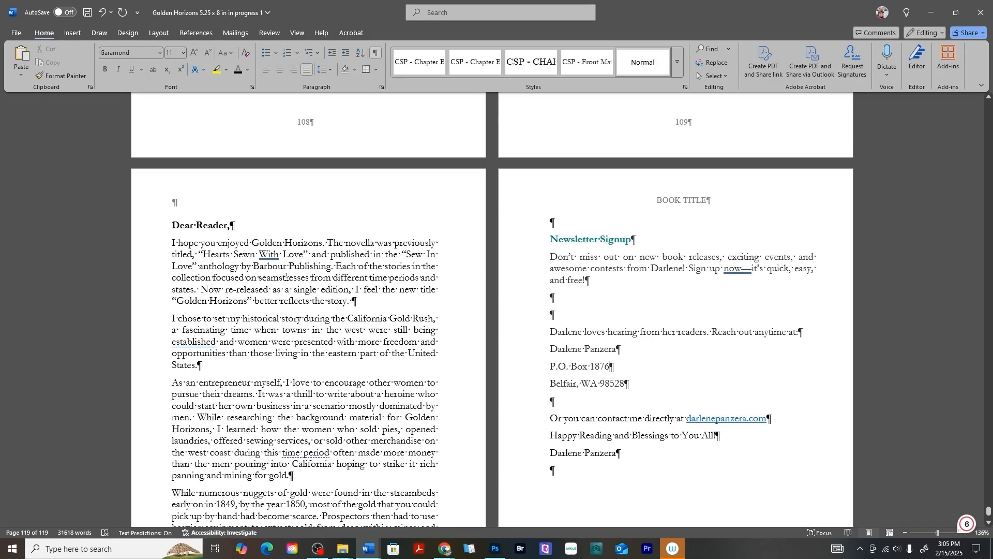
{"action": "right_click", "coordinate": [735, 421]}
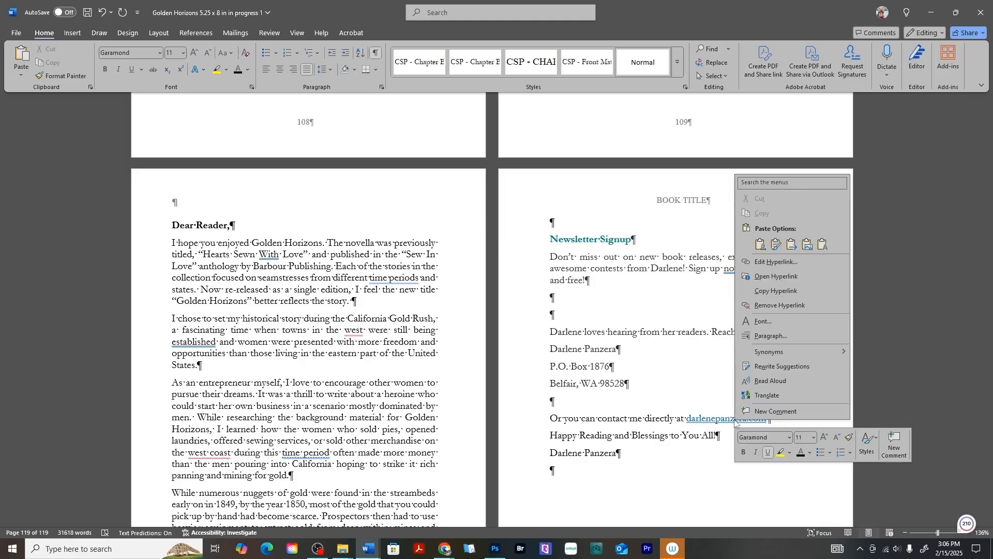
{"action": "left_click", "coordinate": [789, 307]}
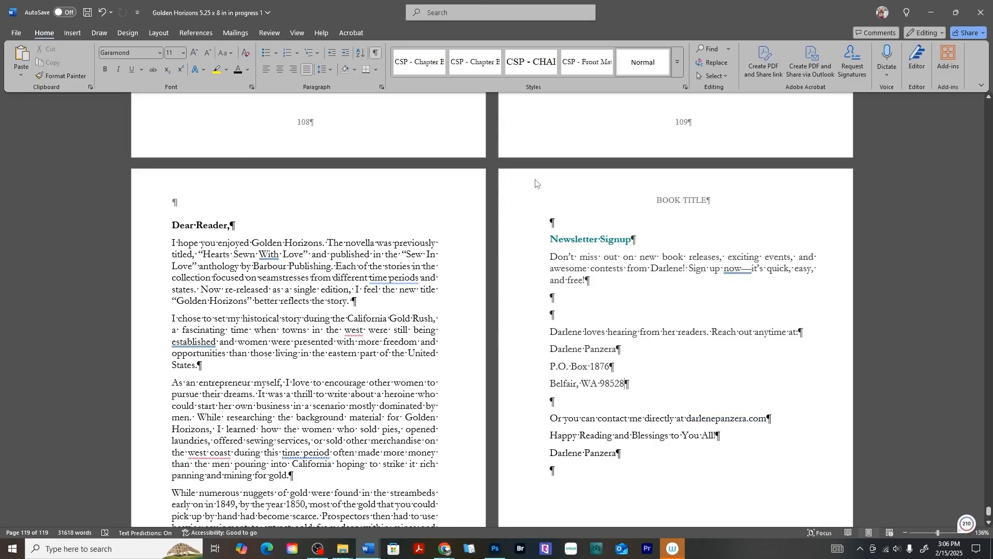
{"action": "left_click_drag", "start_coordinate": [689, 419], "coordinate": [781, 420]}
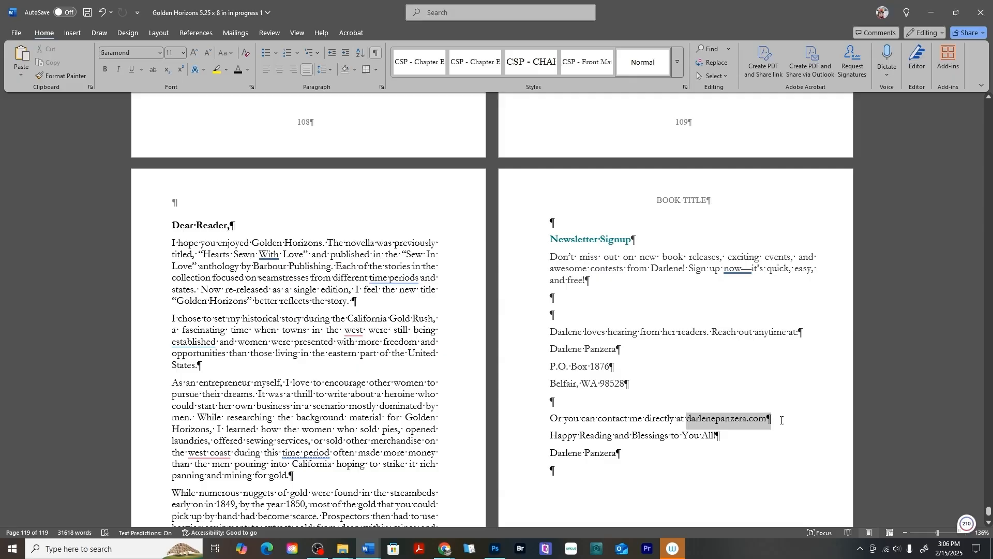
{"action": "left_click", "coordinate": [107, 71]}
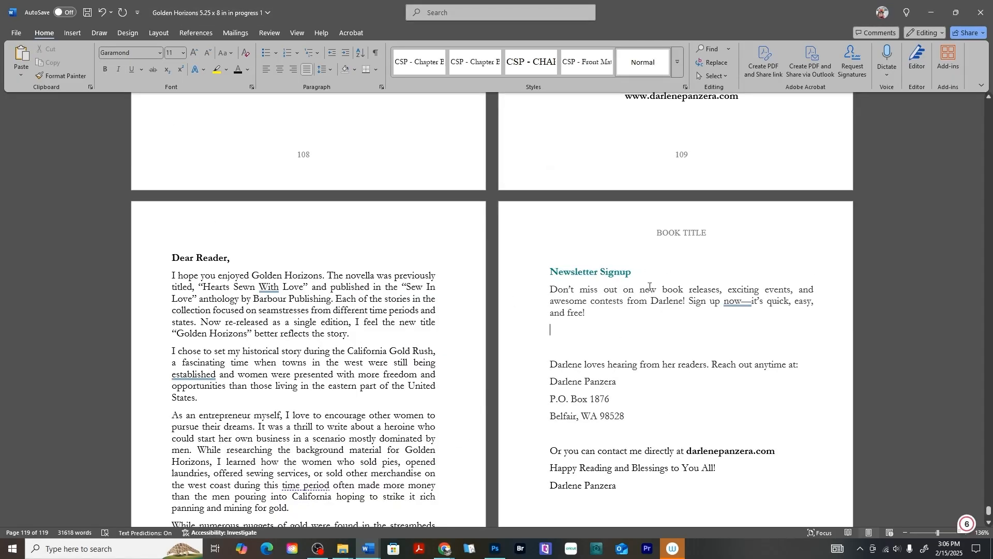
- Copy the address of the author's newsletter web page from the browser and return to "Golden Horizons 5.25 x 8 in in progress 1"
{"action": "left_click", "coordinate": [444, 548]}
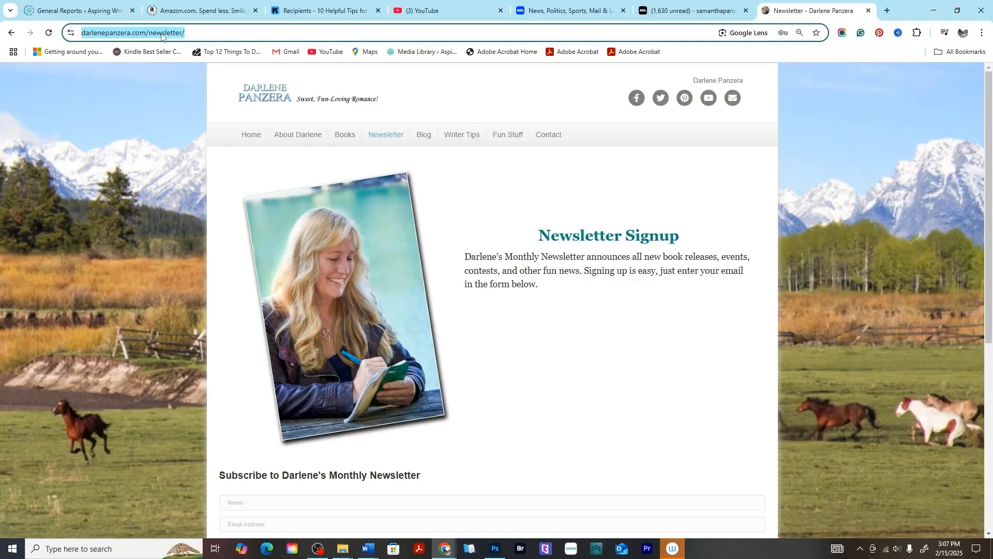
{"action": "right_click", "coordinate": [162, 36]}
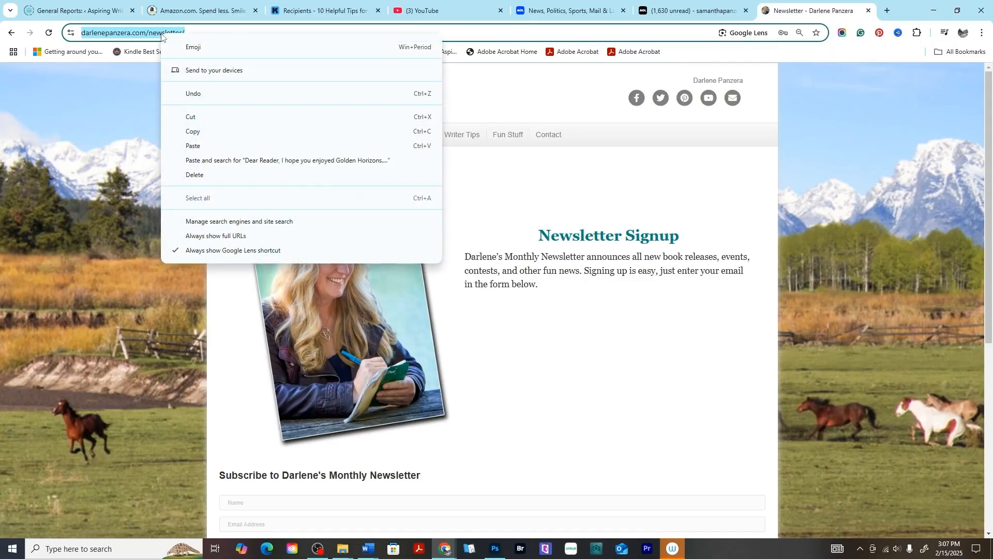
{"action": "left_click", "coordinate": [217, 135]}
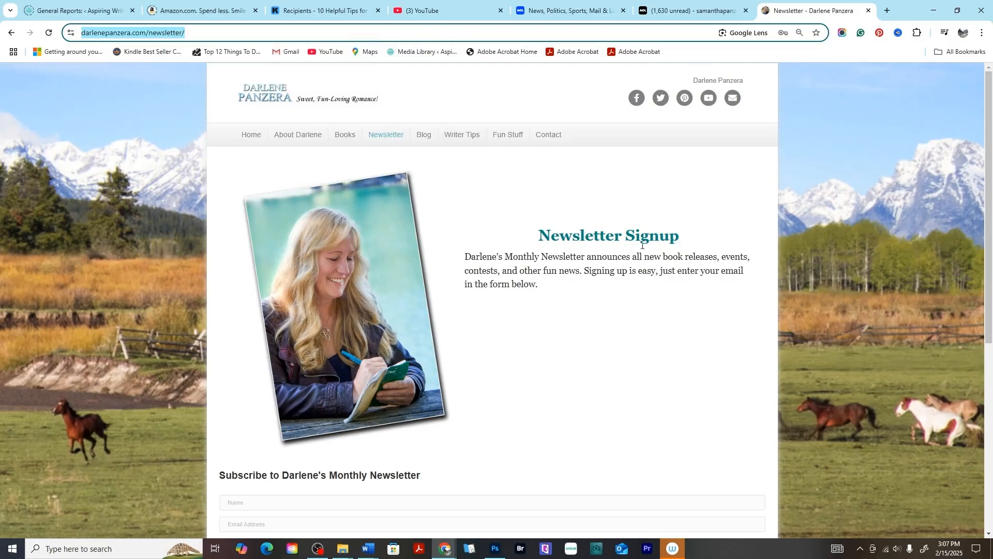
{"action": "scroll", "coordinate": [628, 299], "scroll_direction": "down", "scroll_amount": 3}
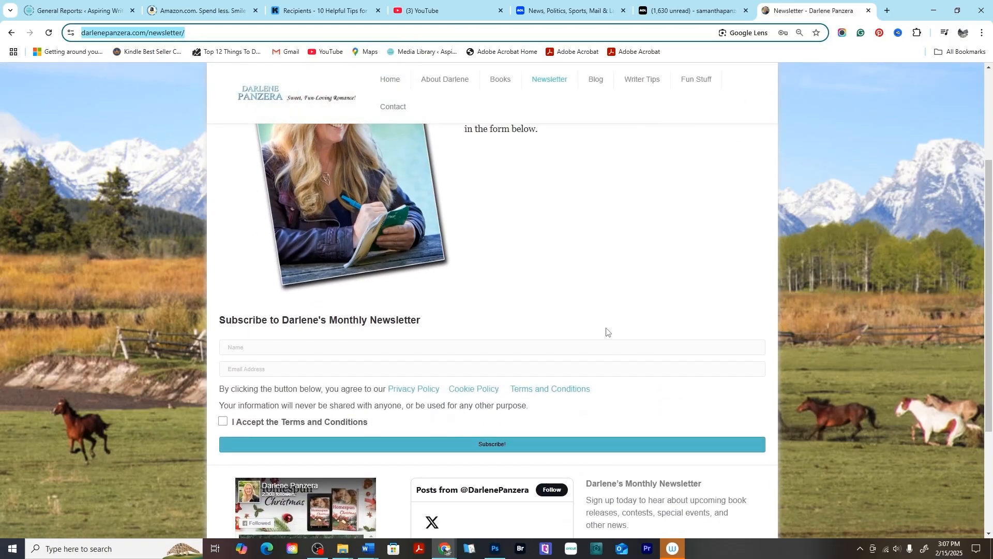
{"action": "mouse_move", "coordinate": [365, 556]}
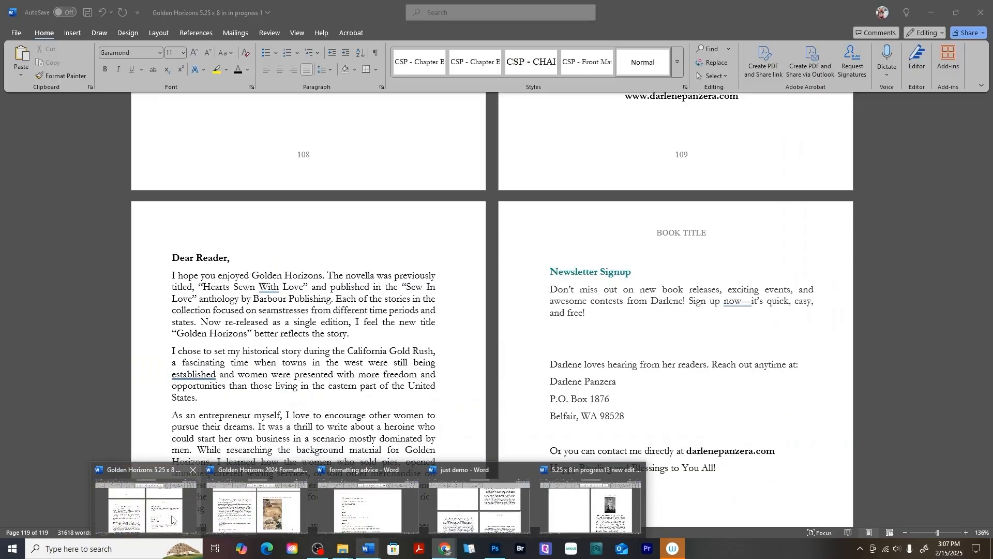
{"action": "left_click", "coordinate": [145, 496]}
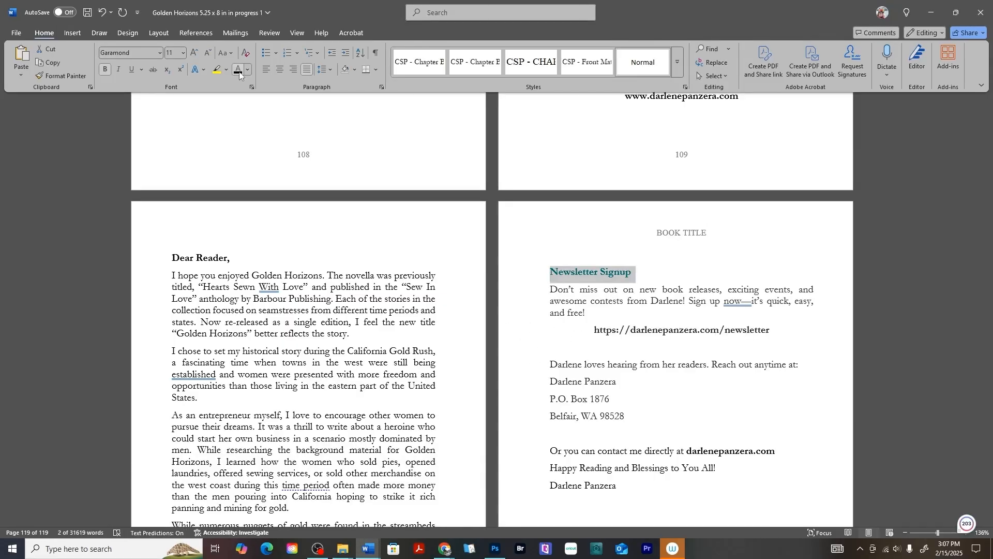
- Change the font color of the "Newsletter Signup" heading to black
{"action": "left_click", "coordinate": [239, 72]}
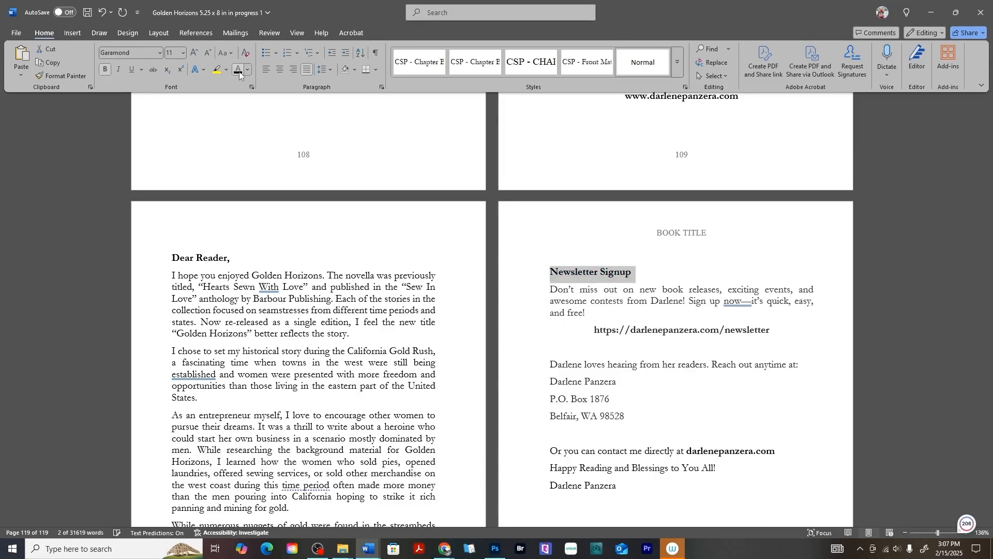
{"action": "left_click", "coordinate": [664, 294]}
- Show the formatting marks and insert a Next Page section break in the empty paragraph after the letter's signature
{"action": "scroll", "coordinate": [651, 294], "scroll_direction": "down", "scroll_amount": 3}
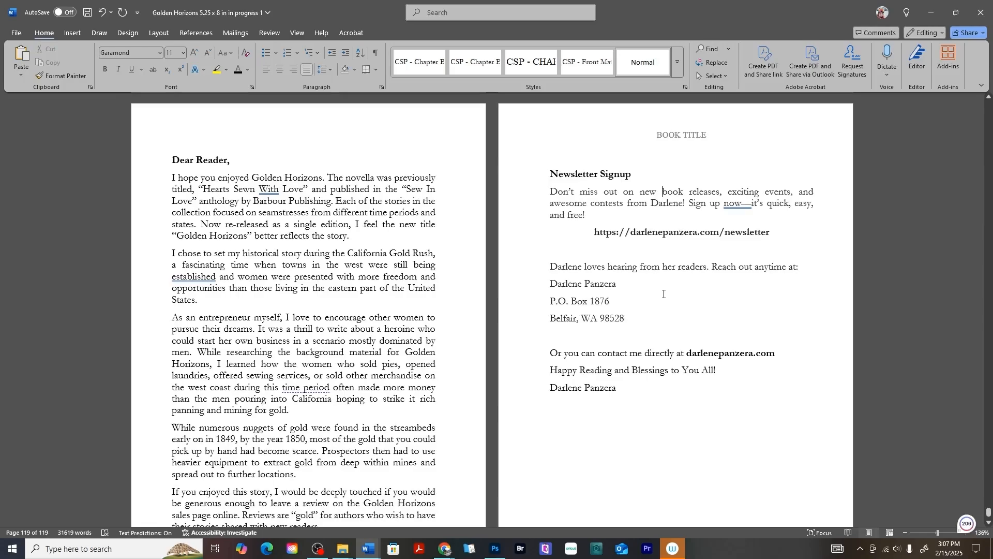
{"action": "scroll", "coordinate": [646, 294], "scroll_direction": "down", "scroll_amount": 4}
{"action": "key", "text": "ctrl+shift+8"}
{"action": "left_click", "coordinate": [573, 276]}
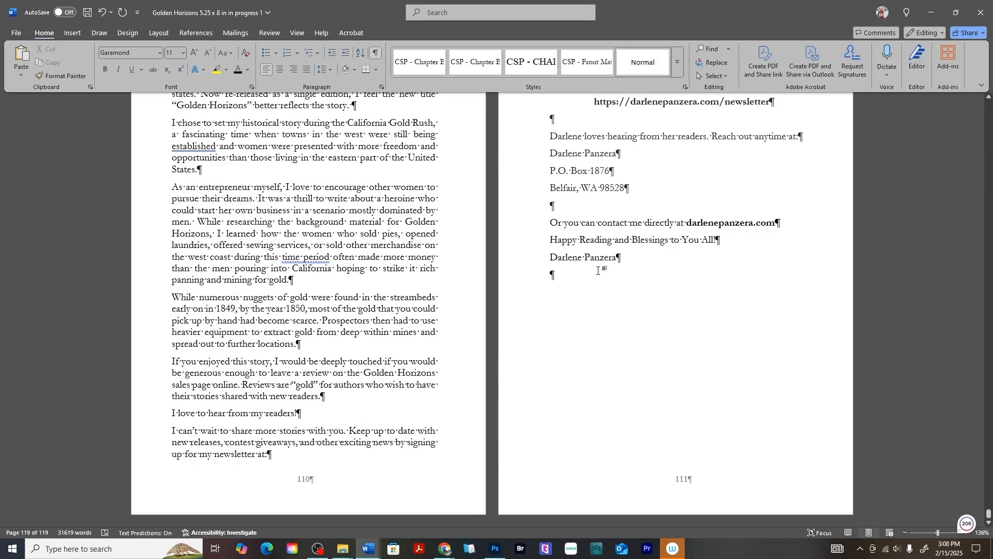
{"action": "left_click", "coordinate": [160, 33]}
{"action": "left_click", "coordinate": [146, 48]}
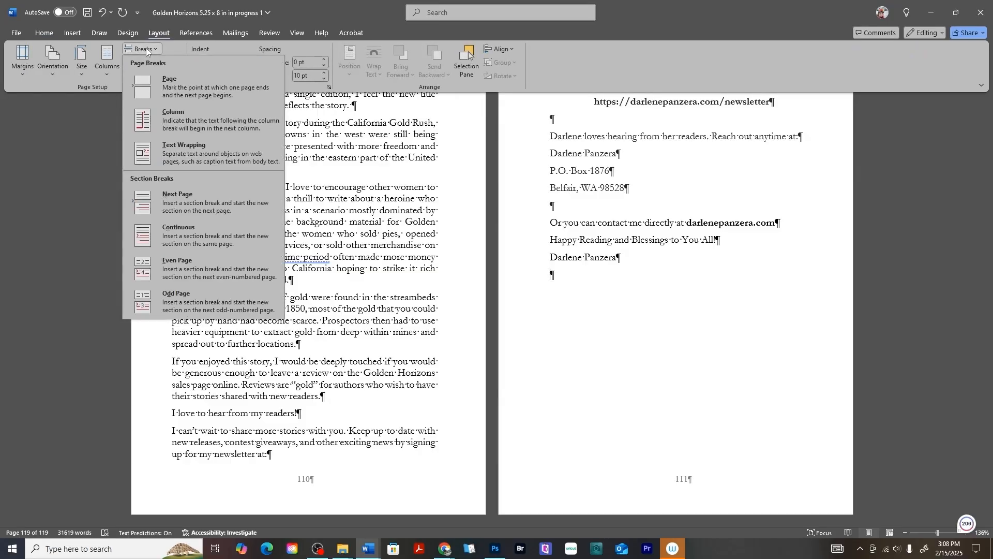
{"action": "left_click", "coordinate": [201, 204]}
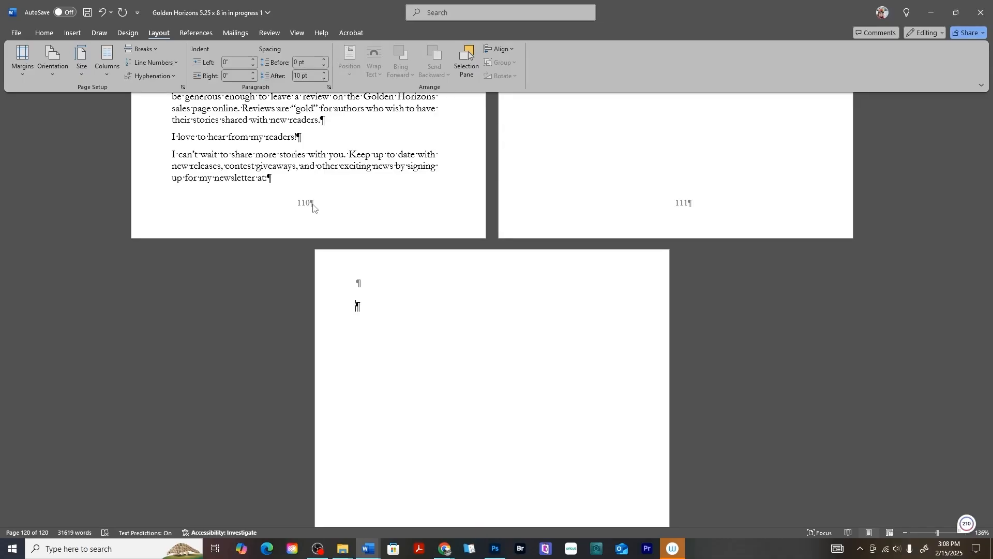
{"action": "scroll", "coordinate": [377, 336], "scroll_direction": "up", "scroll_amount": 1}
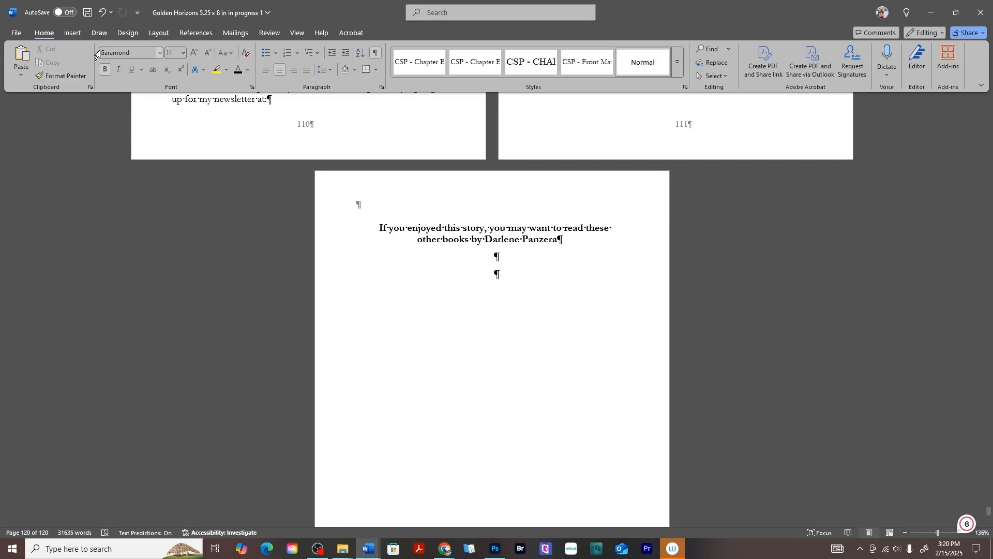
- Insert the picture "Black and white cover for book5" from this device below the "If you enjoyed this story" heading
{"action": "left_click", "coordinate": [76, 34]}
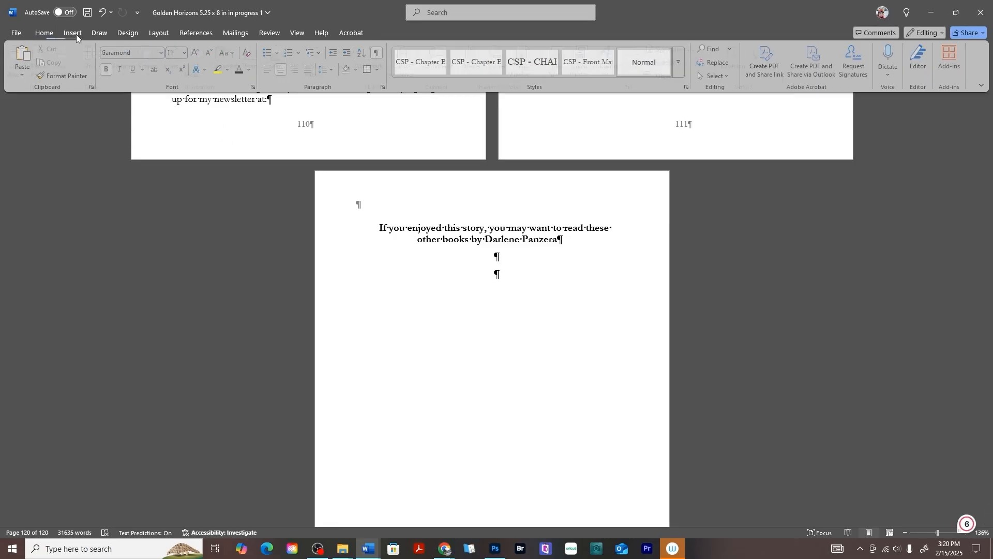
{"action": "left_click", "coordinate": [128, 61]}
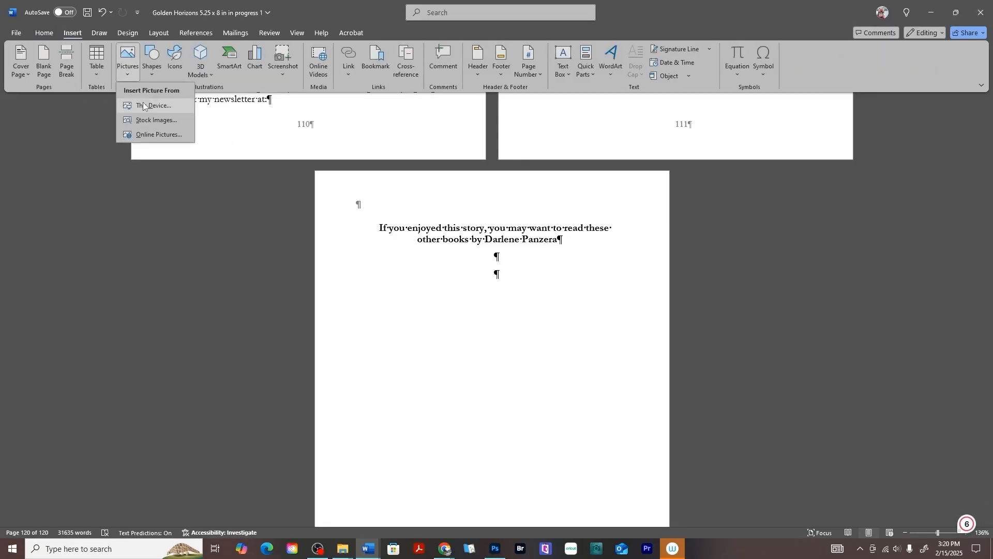
{"action": "left_click", "coordinate": [143, 105]}
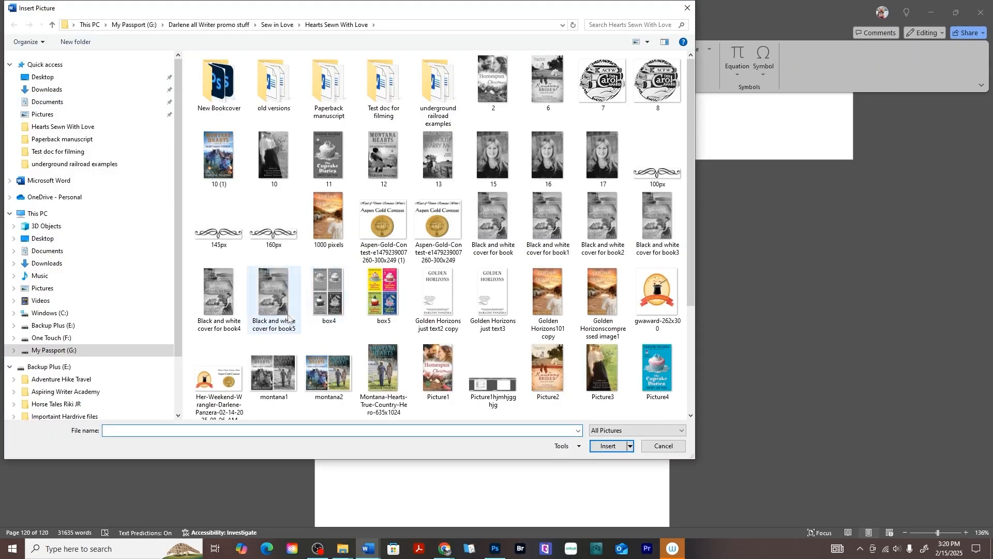
{"action": "left_click", "coordinate": [271, 301]}
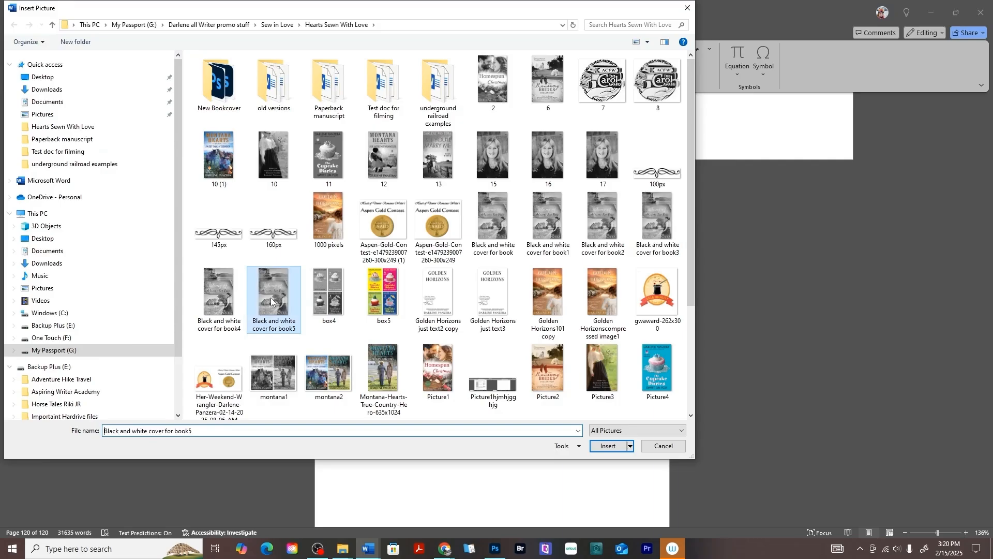
{"action": "left_click", "coordinate": [614, 453]}
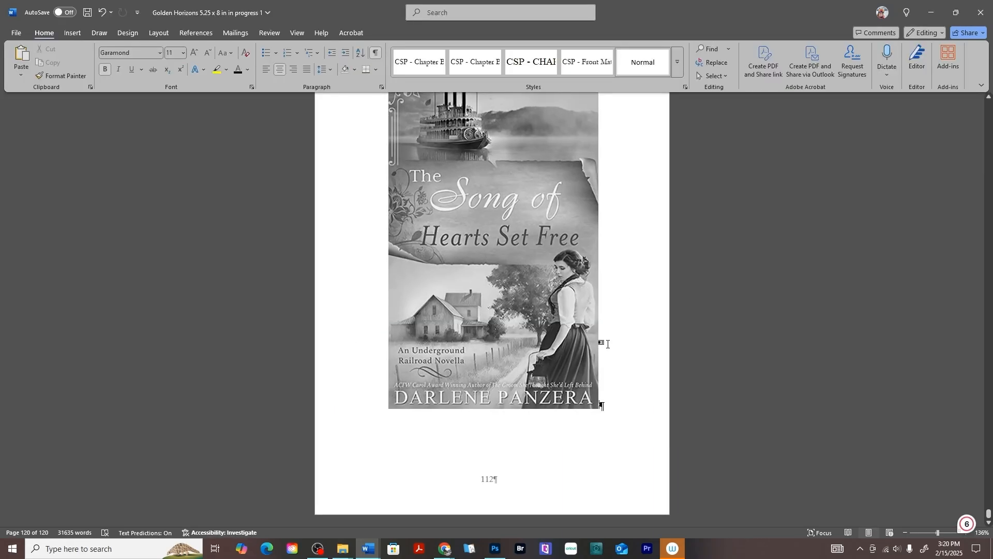
- Insert a Next Page section break after the book cover picture and left-align the empty paragraph on the new page
{"action": "left_click", "coordinate": [72, 33]}
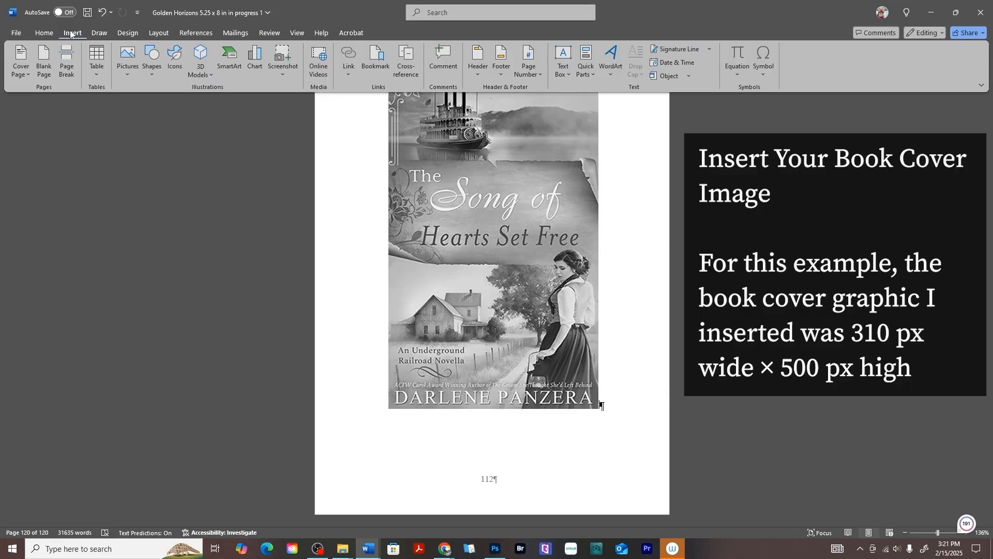
{"action": "left_click", "coordinate": [159, 32]}
{"action": "left_click", "coordinate": [142, 49]}
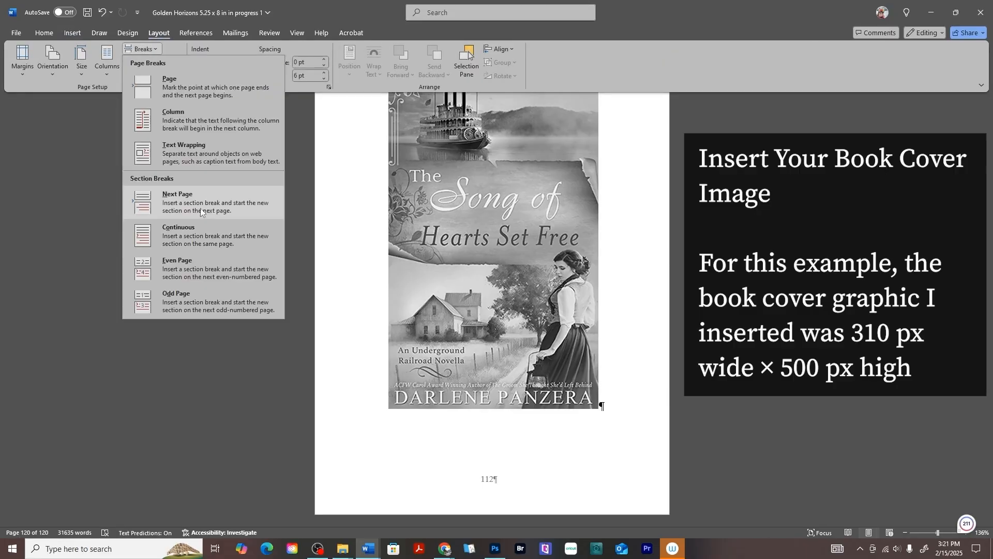
{"action": "left_click", "coordinate": [200, 207]}
{"action": "left_click", "coordinate": [43, 33]}
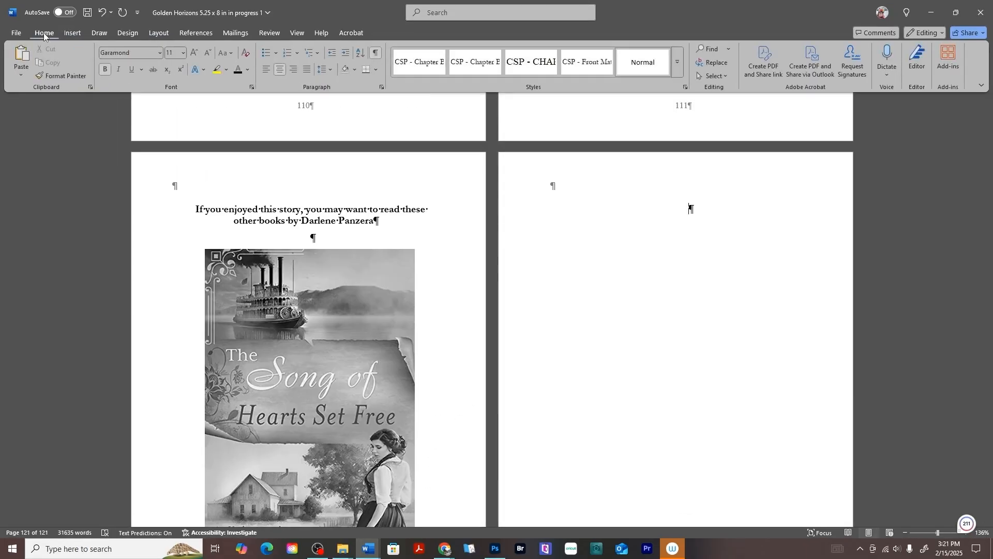
{"action": "left_click", "coordinate": [268, 69]}
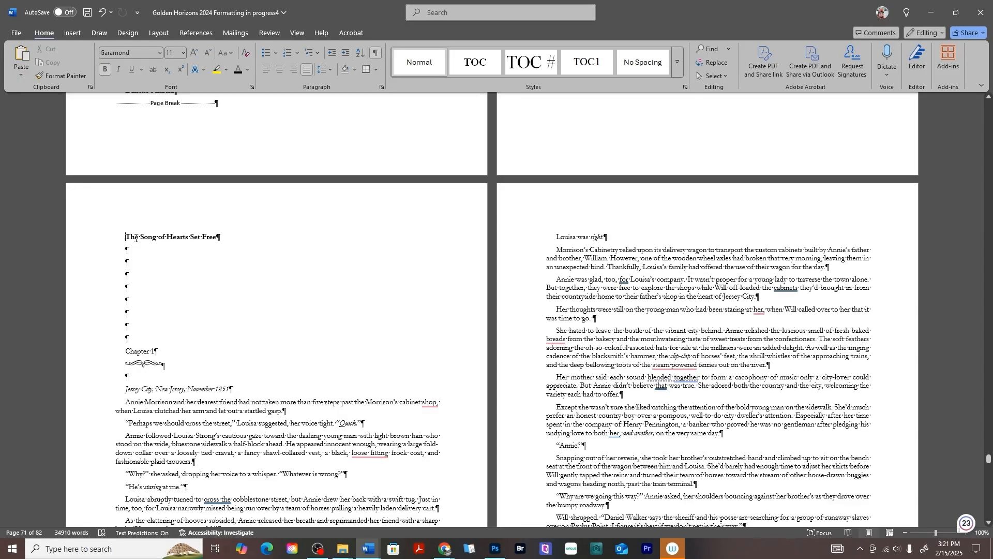
- Copy the "The Song of Hearts Set Free" Chapter 1 excerpt from "Golden Horizons 2024 Formatting in progress4" and return to "Golden Horizons 5.25 x 8 in in progress 1"
{"action": "left_click_drag", "start_coordinate": [135, 238], "coordinate": [648, 347]}
{"action": "scroll", "coordinate": [585, 312], "scroll_direction": "down", "scroll_amount": 9}
{"action": "scroll", "coordinate": [585, 342], "scroll_direction": "down", "scroll_amount": 12}
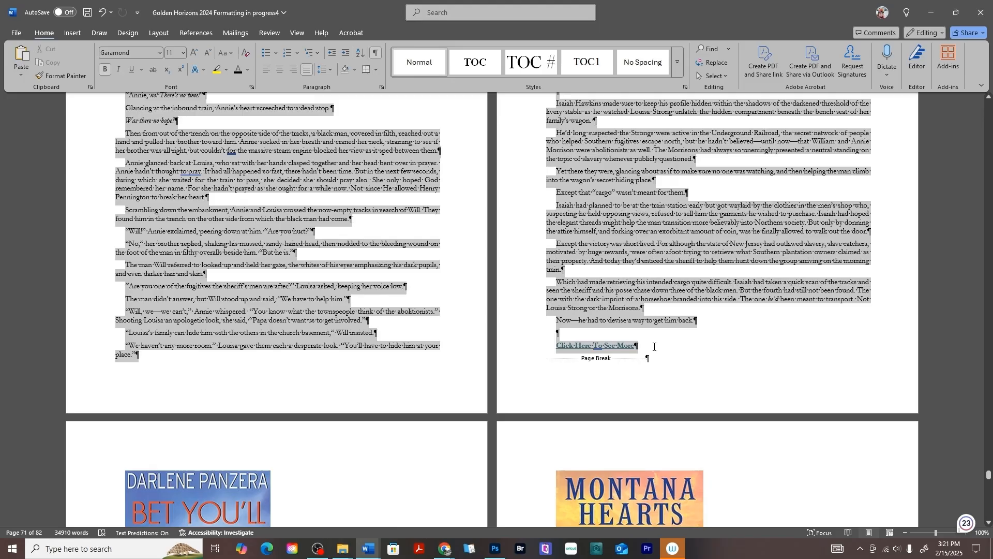
{"action": "scroll", "coordinate": [655, 347], "scroll_direction": "up", "scroll_amount": 12}
{"action": "right_click", "coordinate": [628, 355]}
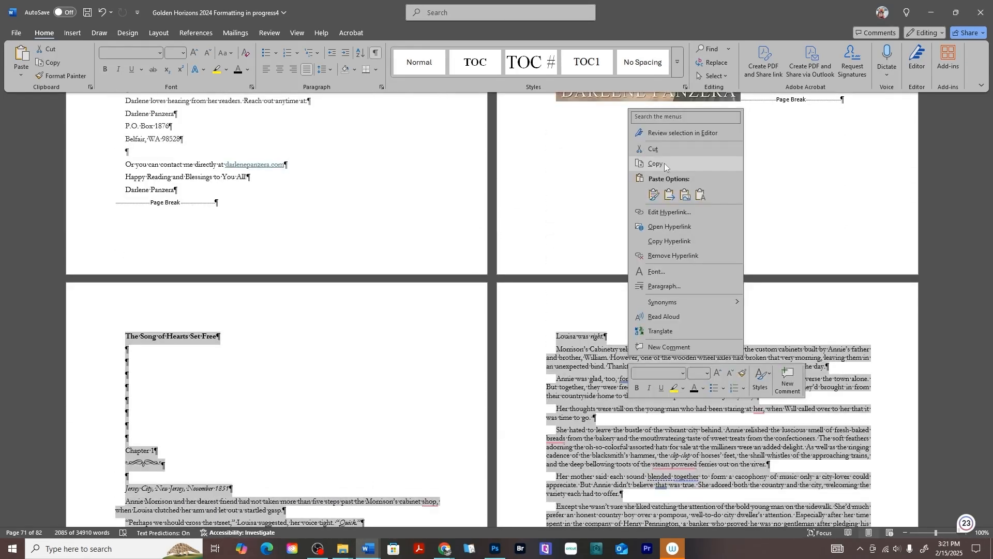
{"action": "left_click", "coordinate": [664, 162]}
{"action": "mouse_move", "coordinate": [368, 548]}
{"action": "left_click", "coordinate": [177, 510]}
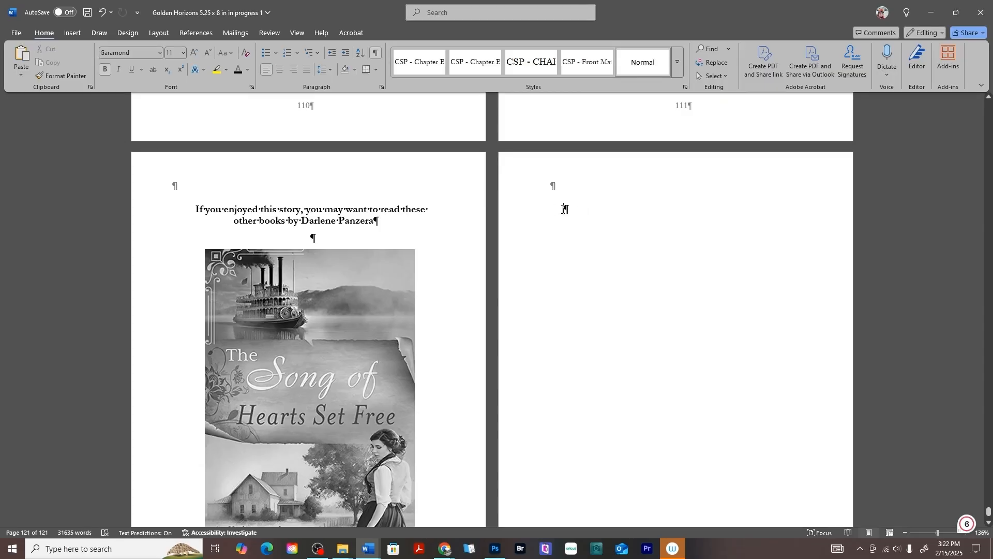
- Paste the copied "The Song of Hearts Set Free" excerpt into the empty paragraph on the page after the book cover
{"action": "right_click", "coordinate": [564, 210]}
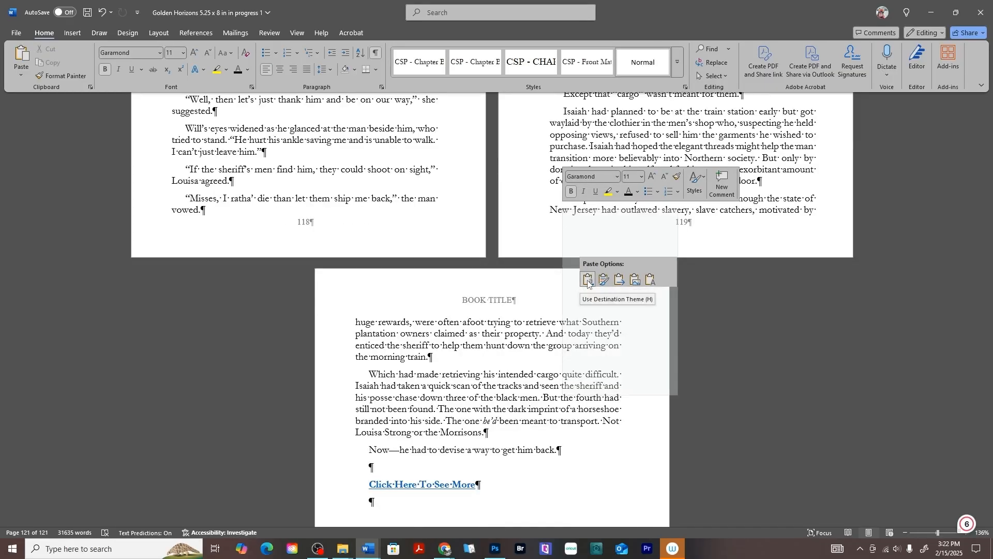
{"action": "left_click", "coordinate": [588, 280]}
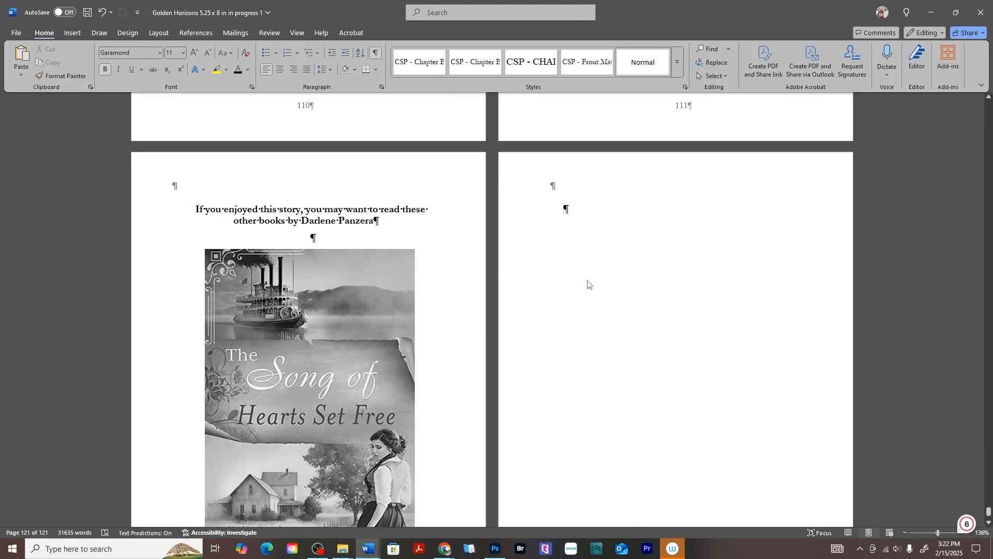
{"action": "scroll", "coordinate": [453, 288], "scroll_direction": "up", "scroll_amount": 5}
{"action": "scroll", "coordinate": [453, 288], "scroll_direction": "up", "scroll_amount": 10}
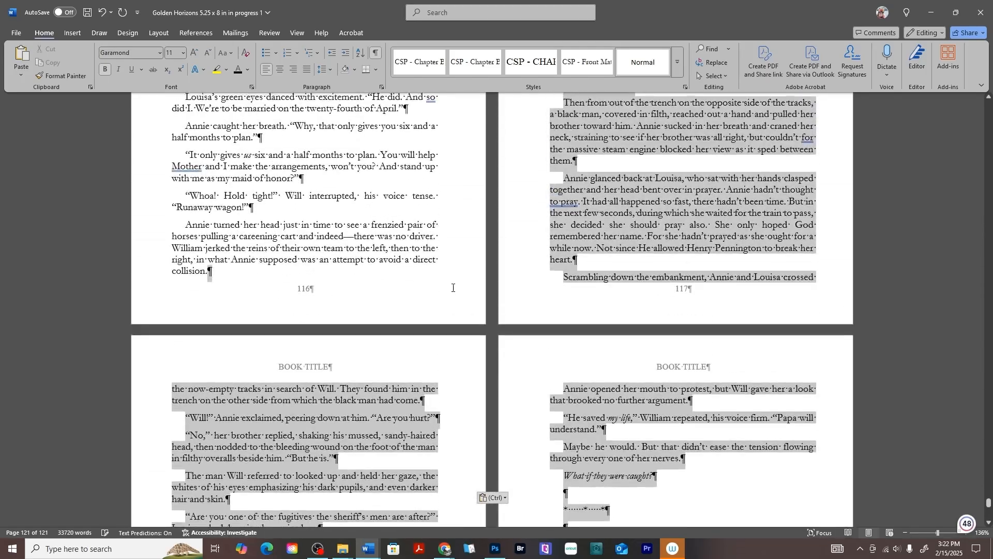
{"action": "scroll", "coordinate": [445, 292], "scroll_direction": "up", "scroll_amount": 10}
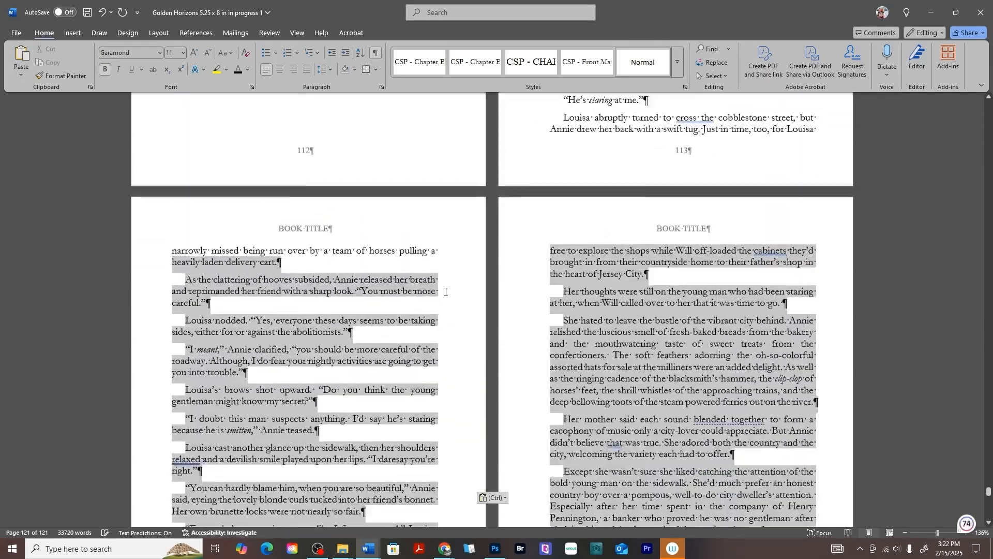
{"action": "scroll", "coordinate": [445, 292], "scroll_direction": "up", "scroll_amount": 5}
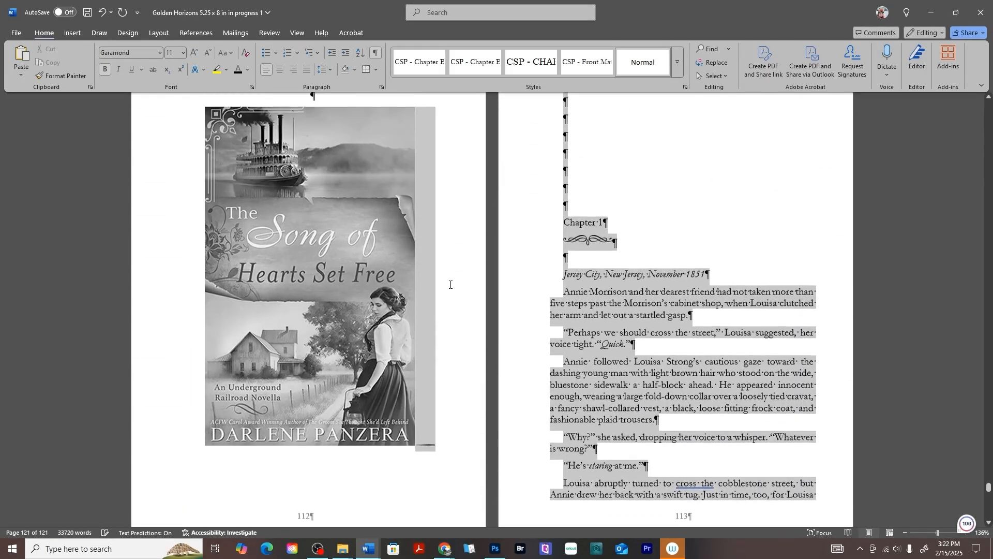
- Check the alignment, indentation and spacing settings of the whole pasted excerpt and accept them
{"action": "right_click", "coordinate": [592, 138]}
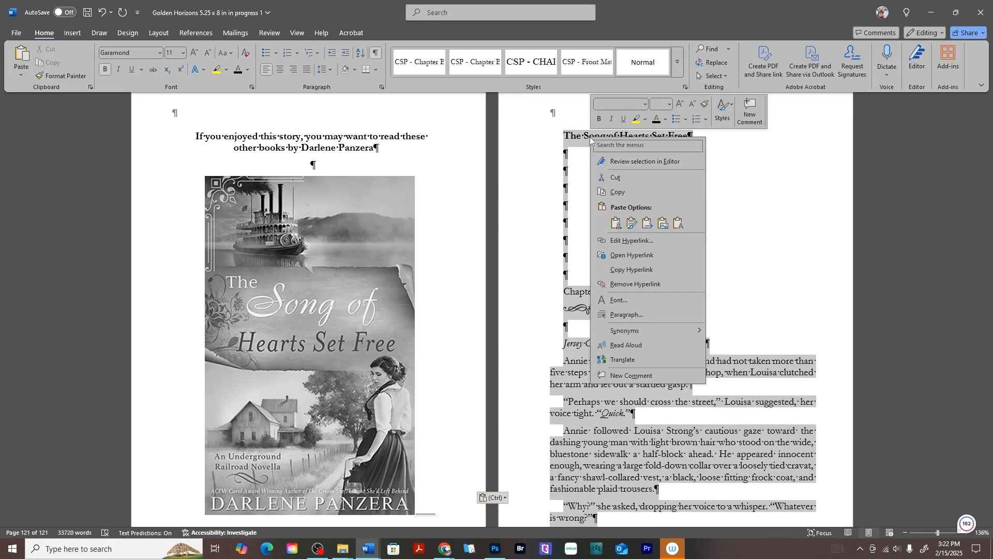
{"action": "left_click", "coordinate": [627, 314]}
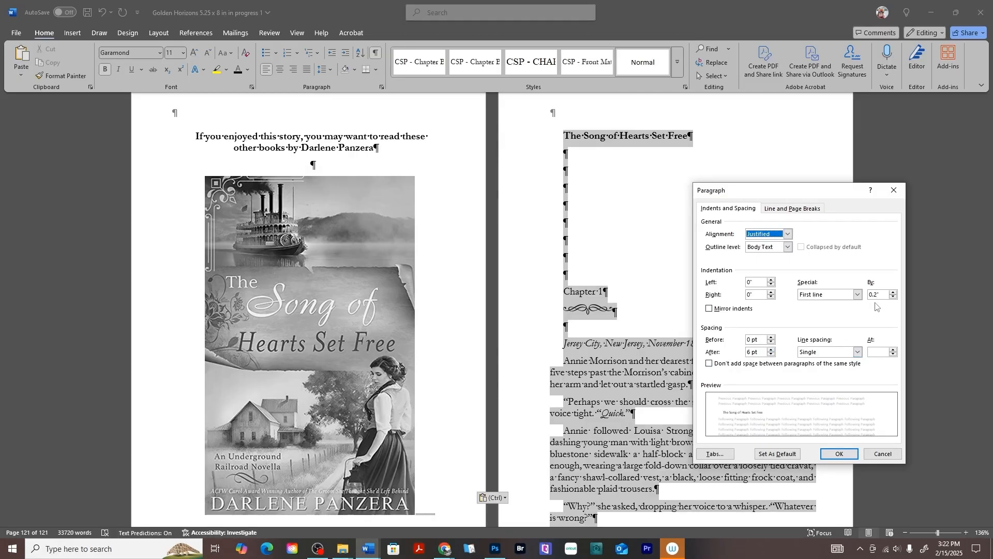
{"action": "left_click", "coordinate": [839, 455]}
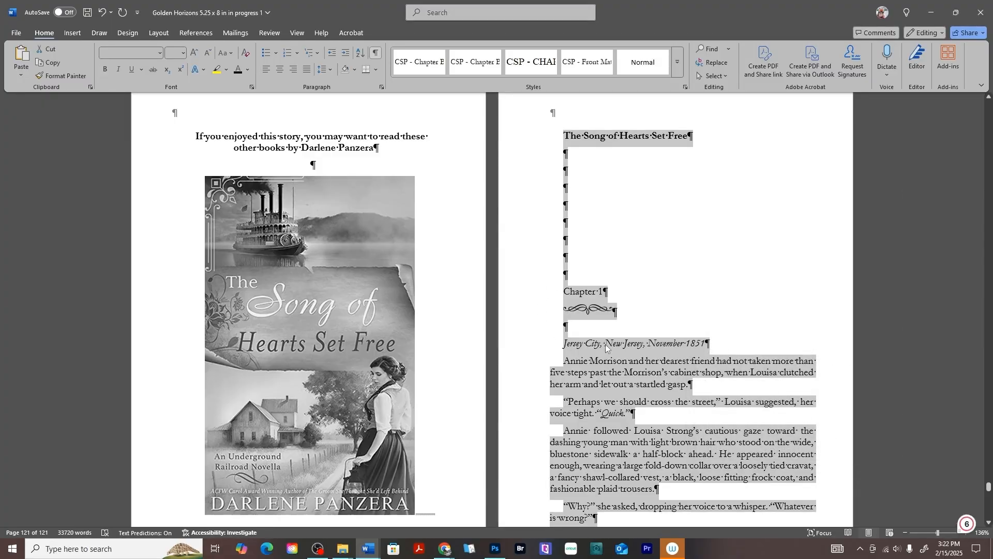
- Center the excerpt's title, the empty paragraphs below it, the Chapter 1 heading and its ornament
{"action": "scroll", "coordinate": [606, 346], "scroll_direction": "up", "scroll_amount": 2}
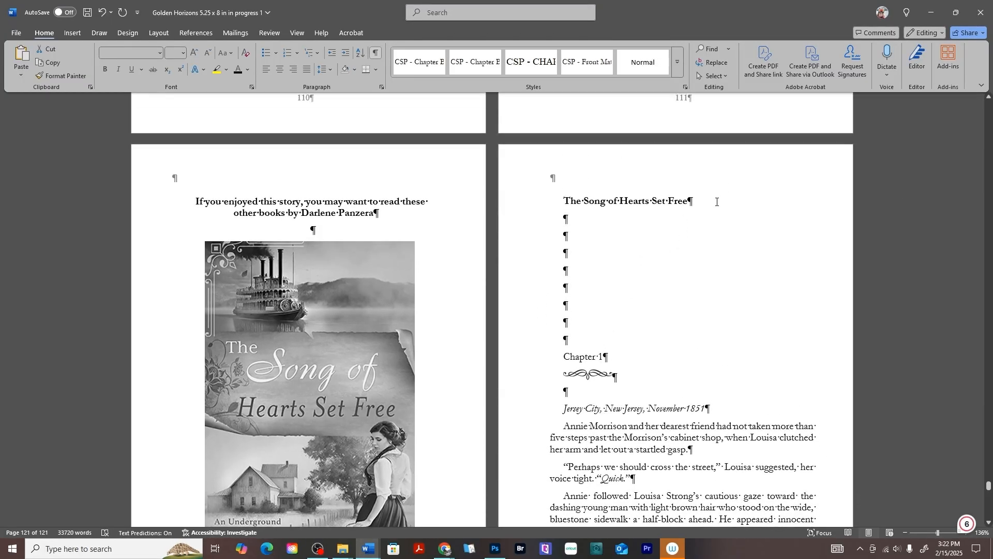
{"action": "triple_click", "coordinate": [713, 199]}
{"action": "left_click", "coordinate": [280, 69]}
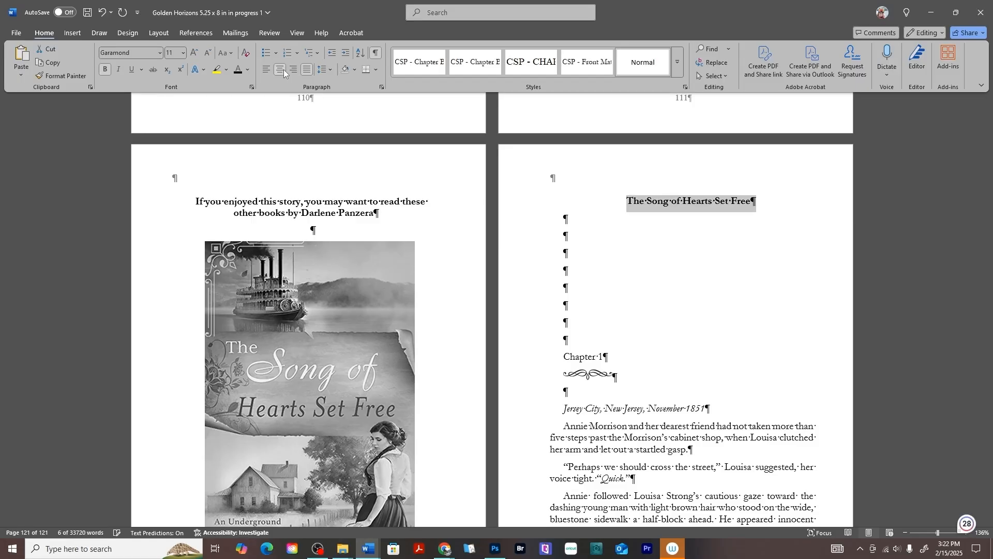
{"action": "left_click_drag", "start_coordinate": [564, 218], "coordinate": [620, 391]}
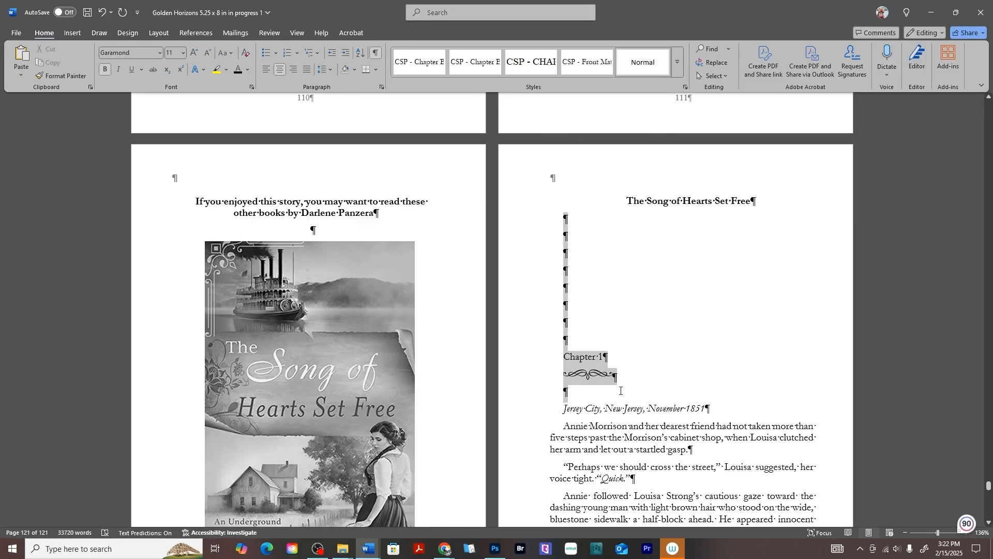
{"action": "left_click", "coordinate": [280, 69]}
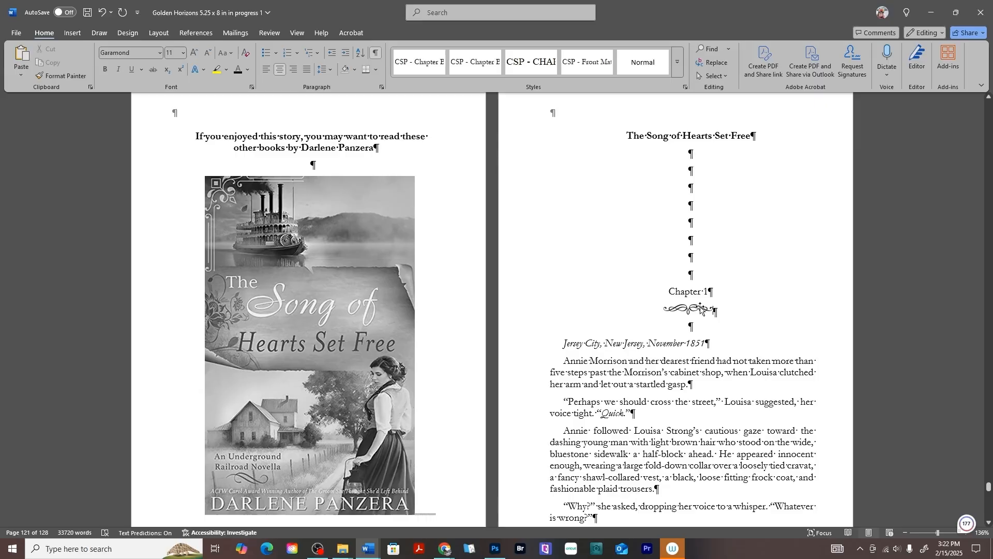
- Replace the ornament under the excerpt's Chapter 1 heading with the picture "160px" from this device
{"action": "left_click", "coordinate": [701, 309]}
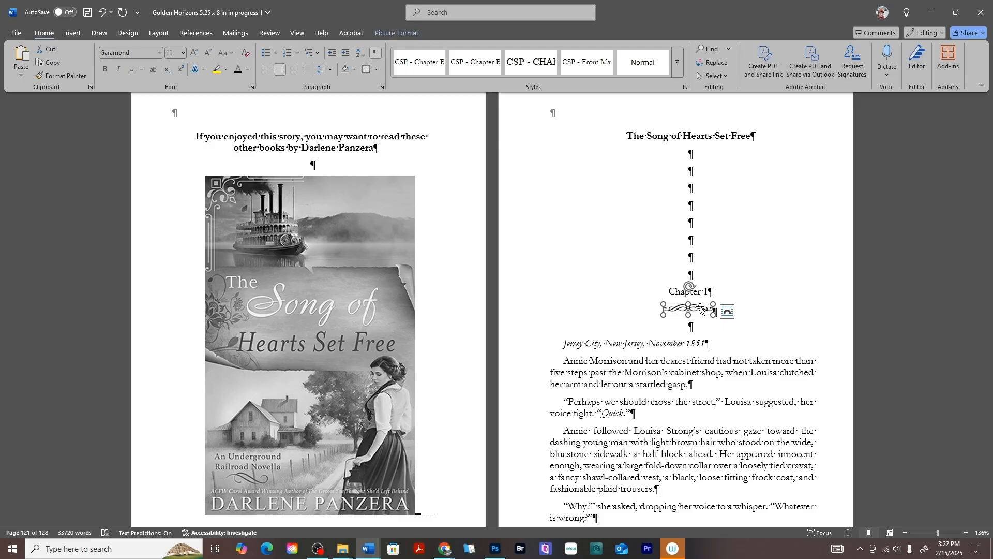
{"action": "key", "text": "Delete"}
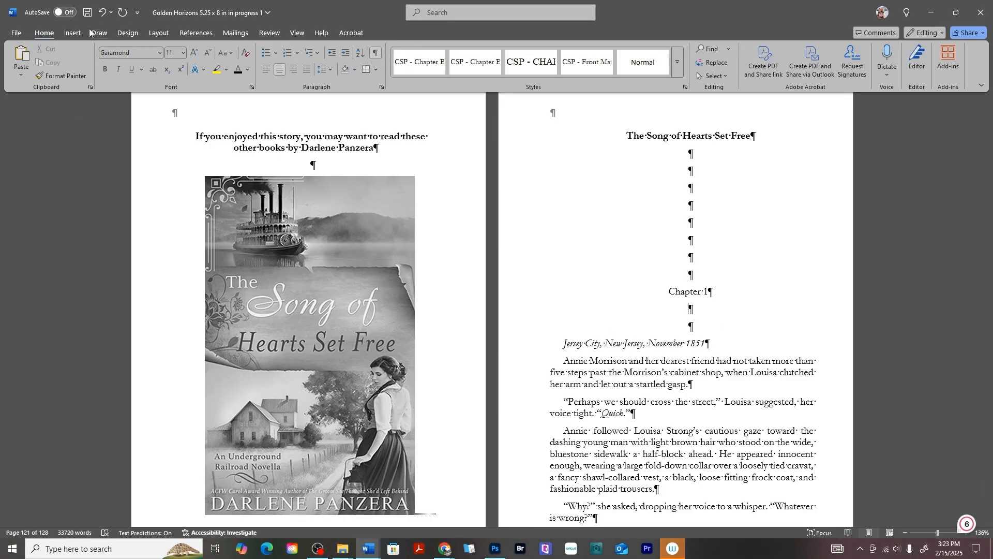
{"action": "left_click", "coordinate": [73, 33]}
{"action": "left_click", "coordinate": [128, 72]}
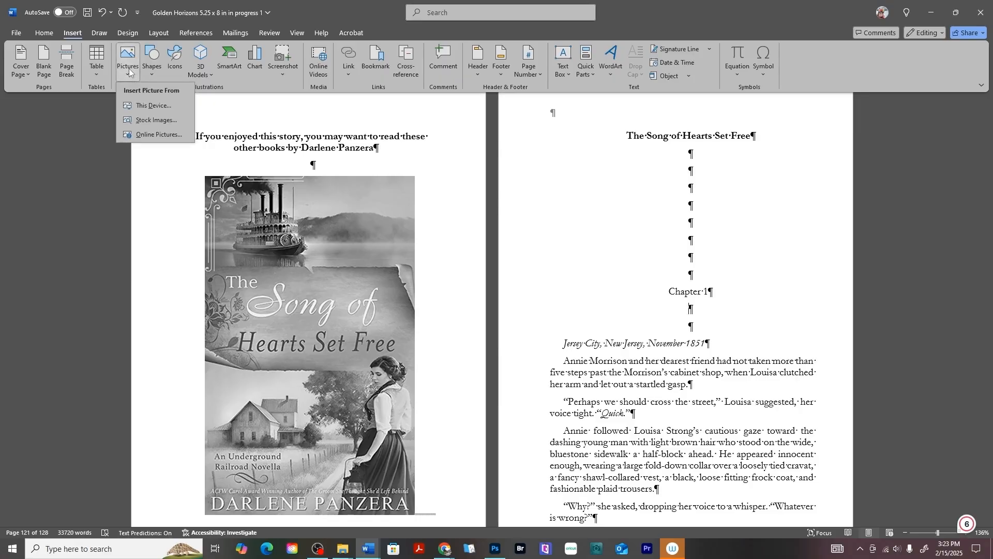
{"action": "left_click", "coordinate": [149, 103]}
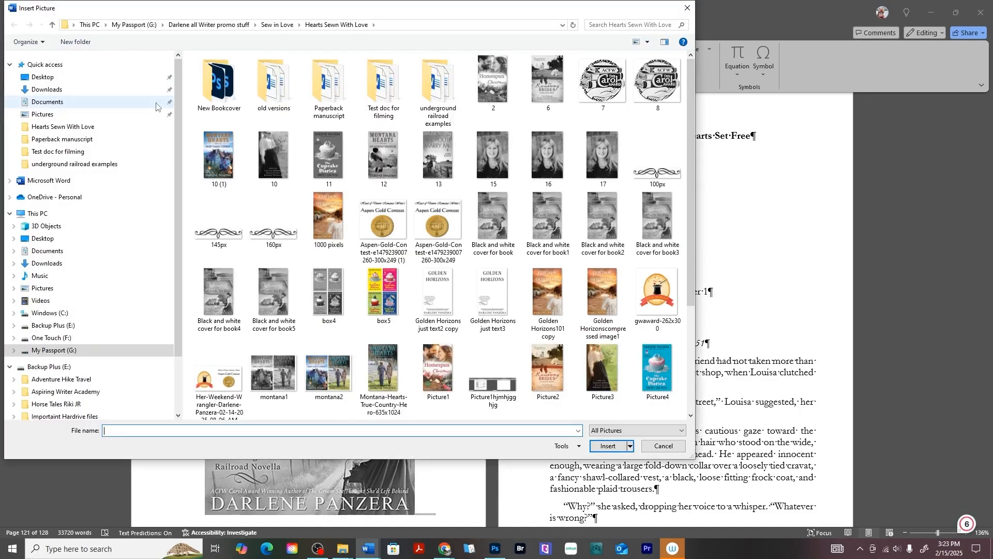
{"action": "left_click", "coordinate": [273, 217]}
{"action": "left_click", "coordinate": [608, 446]}
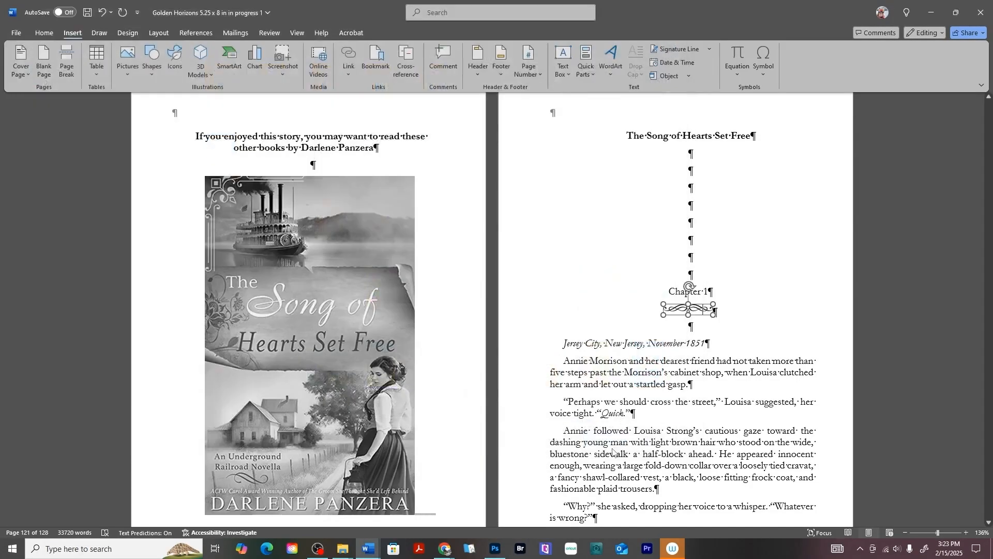
- Set the special indentation to (none) for the "Jersey City, New Jersey, November 1851" line and the excerpt's first paragraph
{"action": "left_click_drag", "start_coordinate": [564, 344], "coordinate": [726, 381]}
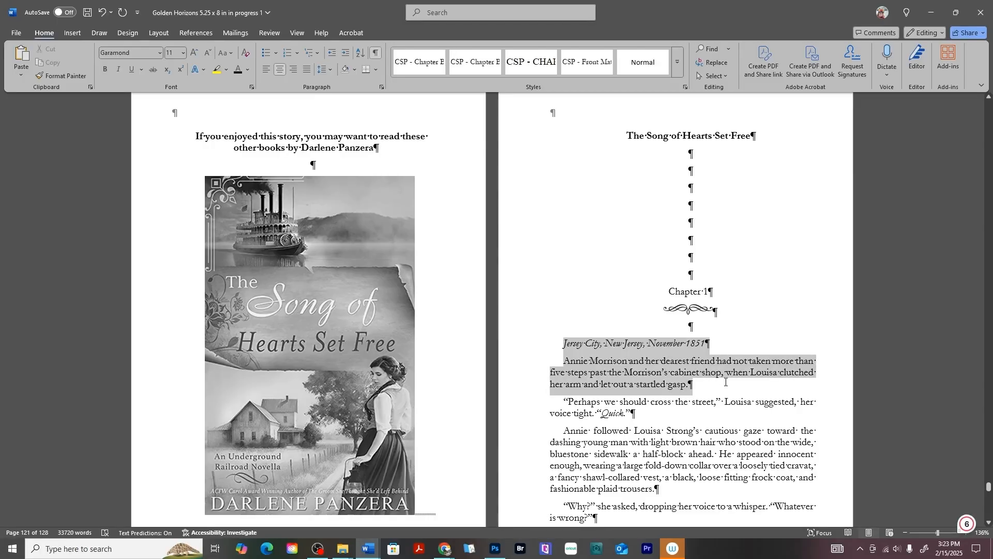
{"action": "right_click", "coordinate": [653, 364]}
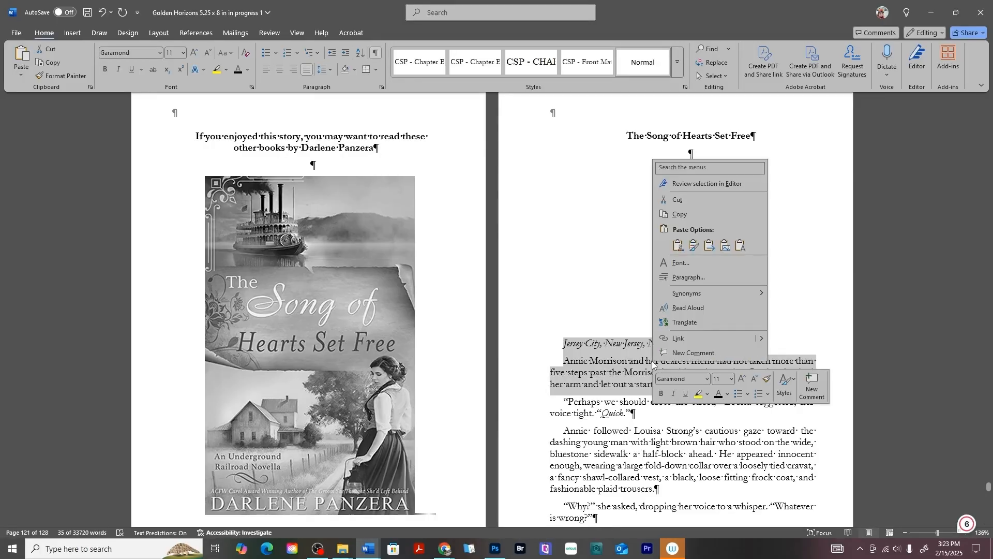
{"action": "left_click", "coordinate": [703, 280]}
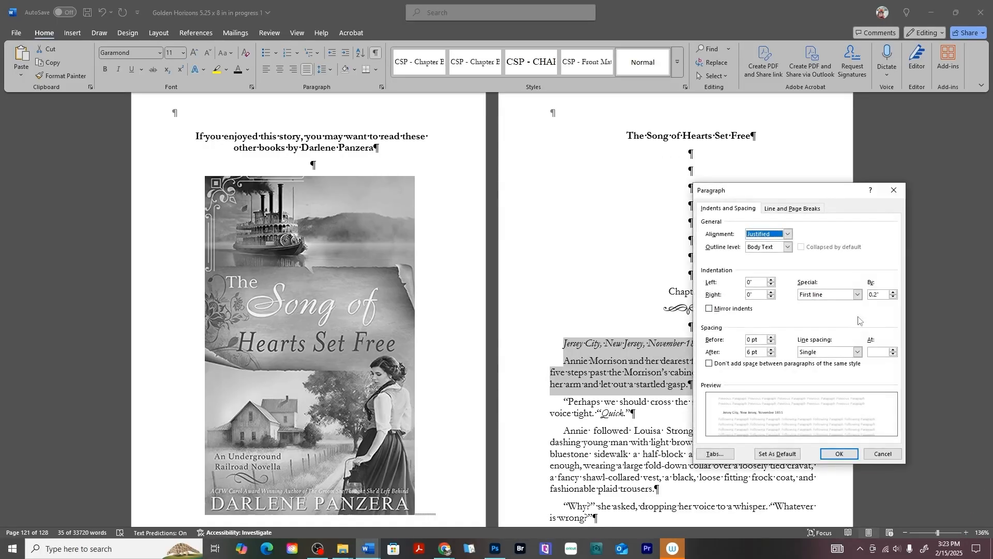
{"action": "left_click", "coordinate": [859, 295]}
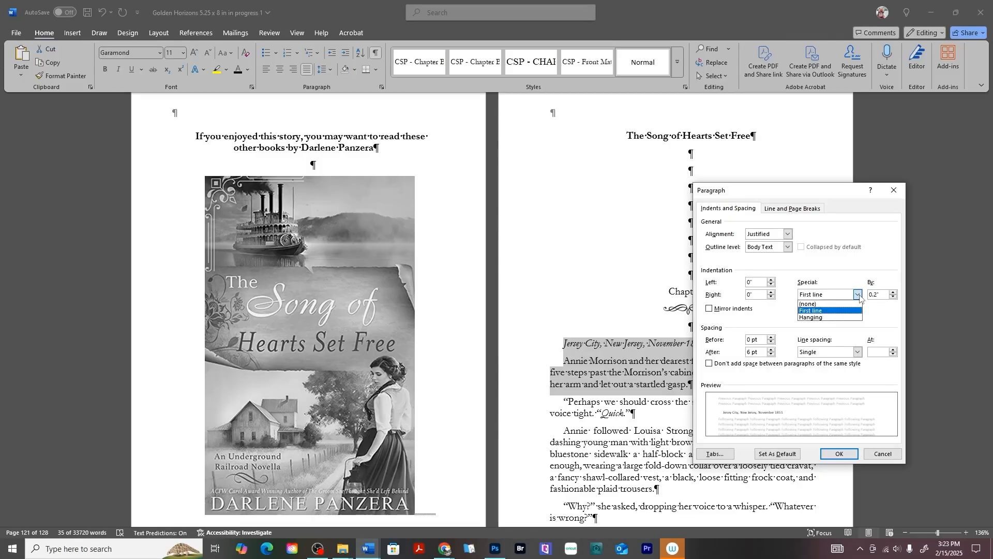
{"action": "left_click", "coordinate": [826, 304]}
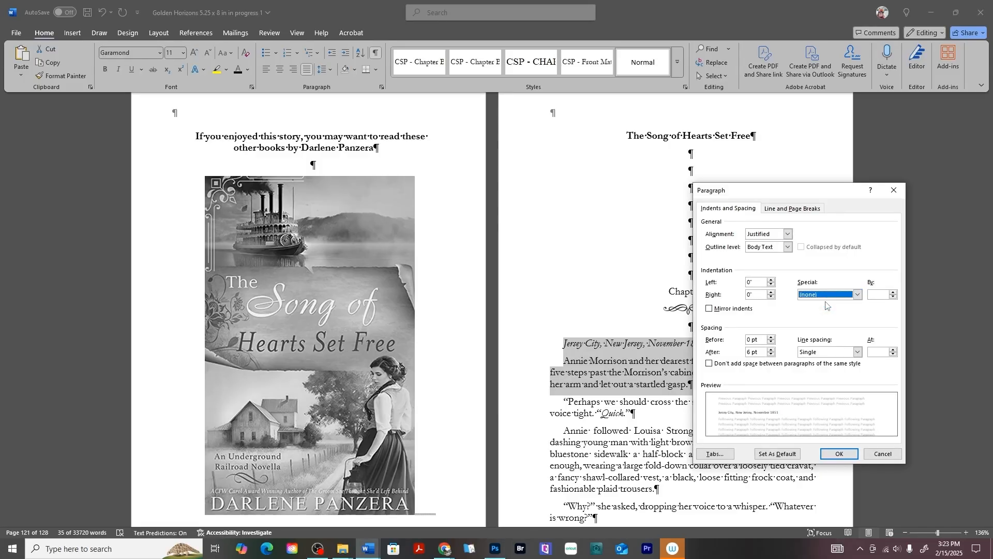
{"action": "left_click", "coordinate": [839, 456]}
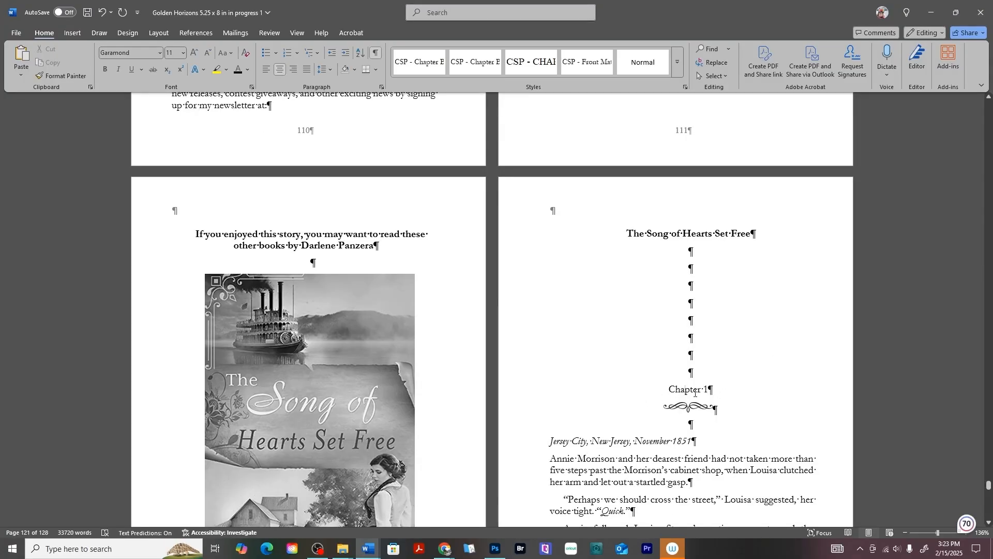
- Change the excerpt's chapter heading to "CHAPTER 1" in capitals, matching the size of the manuscript's CHAPTER 10 heading
{"action": "scroll", "coordinate": [649, 384], "scroll_direction": "up", "scroll_amount": 6}
{"action": "scroll", "coordinate": [649, 384], "scroll_direction": "up", "scroll_amount": 20}
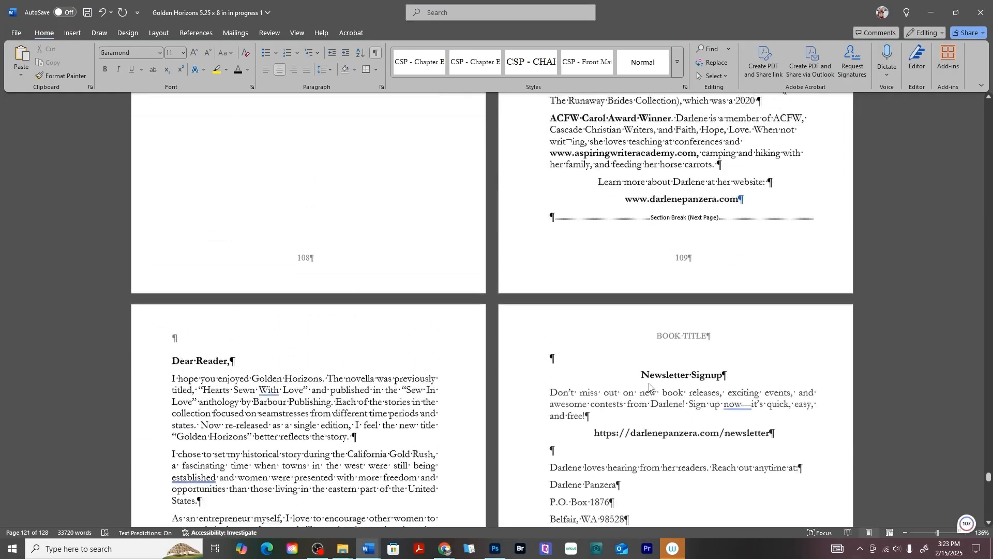
{"action": "scroll", "coordinate": [650, 382], "scroll_direction": "up", "scroll_amount": 20}
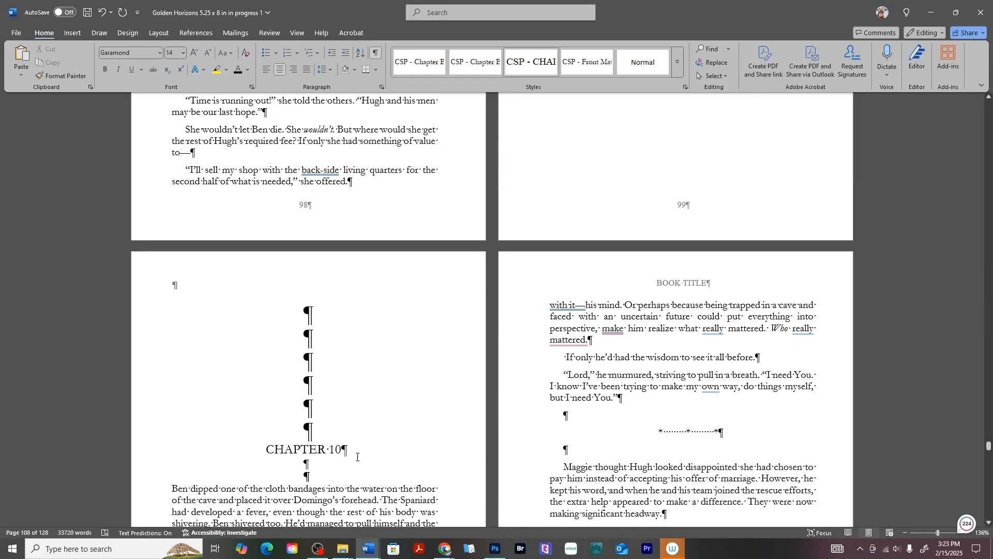
{"action": "scroll", "coordinate": [486, 458], "scroll_direction": "down", "scroll_amount": 20}
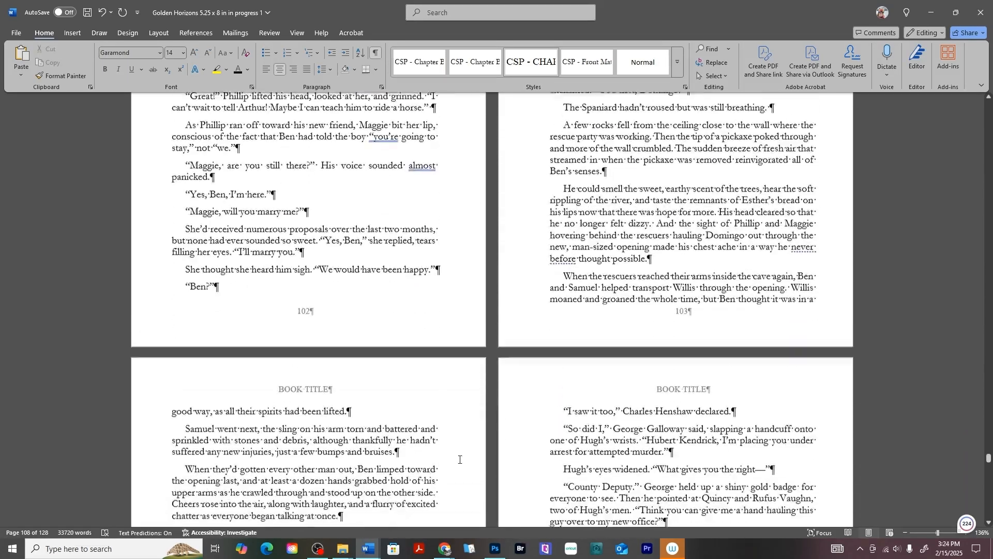
{"action": "scroll", "coordinate": [459, 459], "scroll_direction": "down", "scroll_amount": 20}
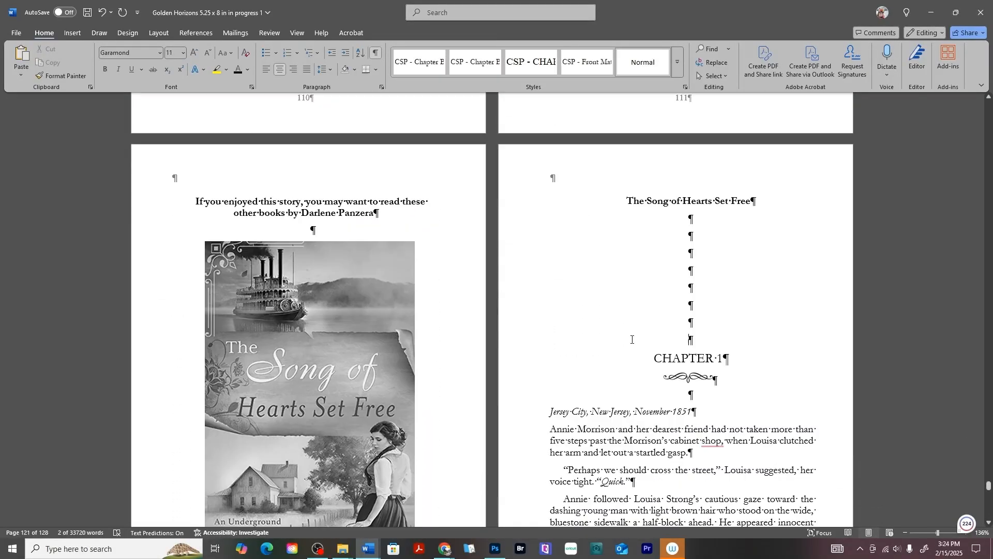
- Hide the formatting marks and review the excerpt's opening page beside the book cover
{"action": "key", "text": "ctrl+shift+8"}
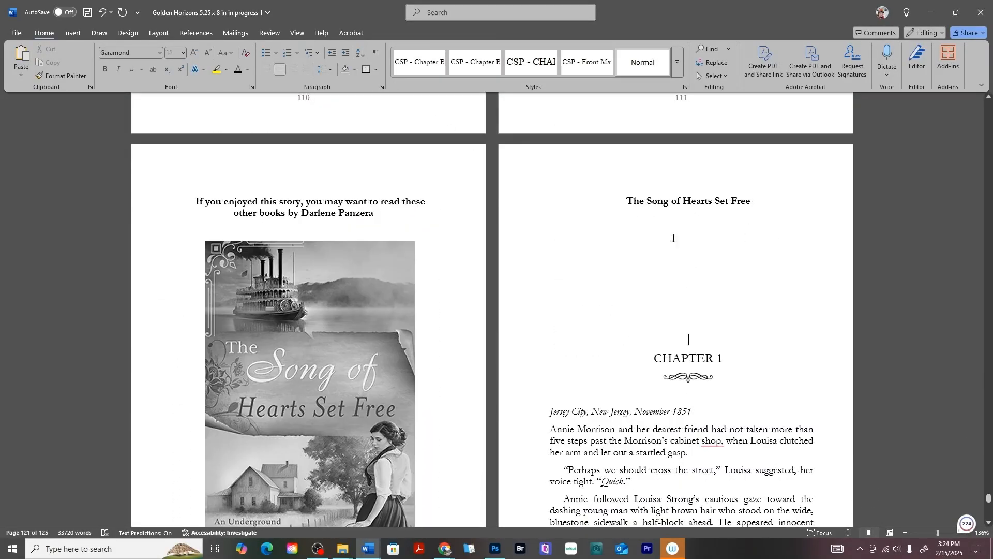
{"action": "scroll", "coordinate": [718, 306], "scroll_direction": "down", "scroll_amount": 3}
{"action": "scroll", "coordinate": [643, 234], "scroll_direction": "up", "scroll_amount": 4}
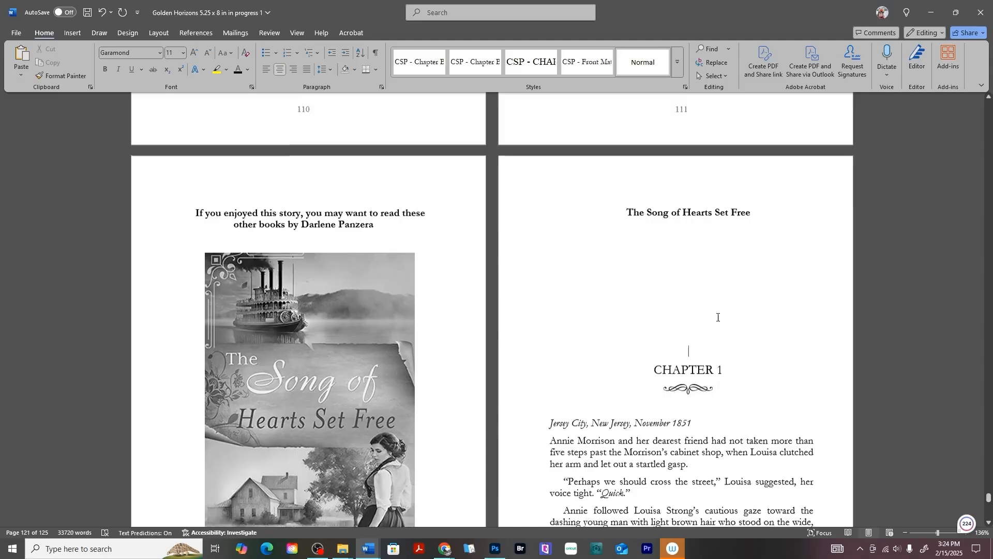
{"action": "left_click", "coordinate": [639, 236]}
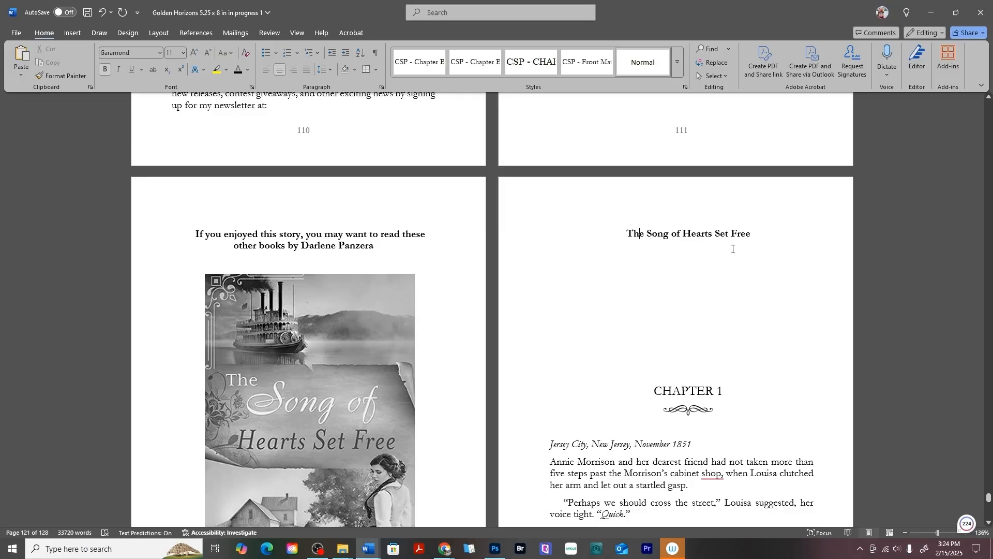
- Center the three-asterisk scene break after "What if they were caught?" in the excerpt
{"action": "scroll", "coordinate": [733, 249], "scroll_direction": "down", "scroll_amount": 10}
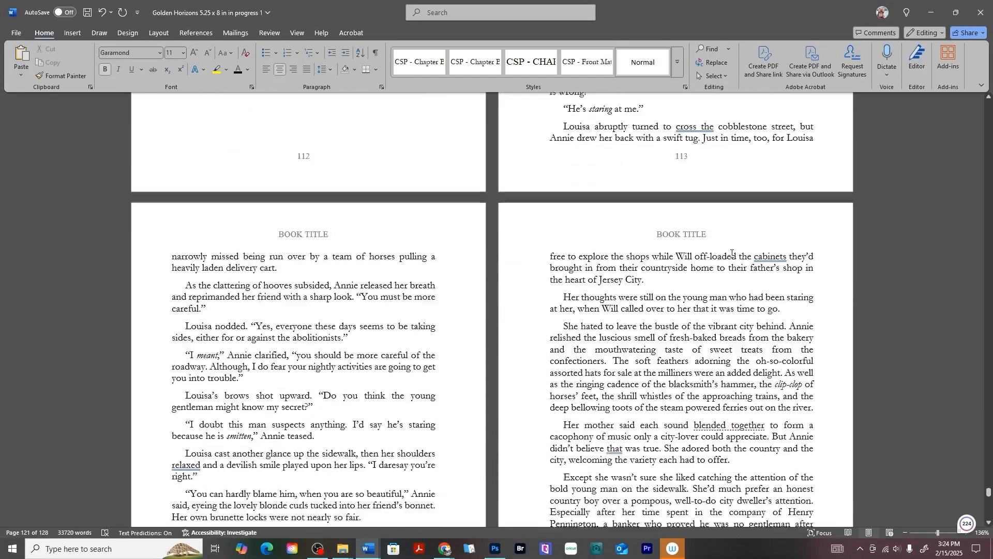
{"action": "scroll", "coordinate": [733, 253], "scroll_direction": "down", "scroll_amount": 10}
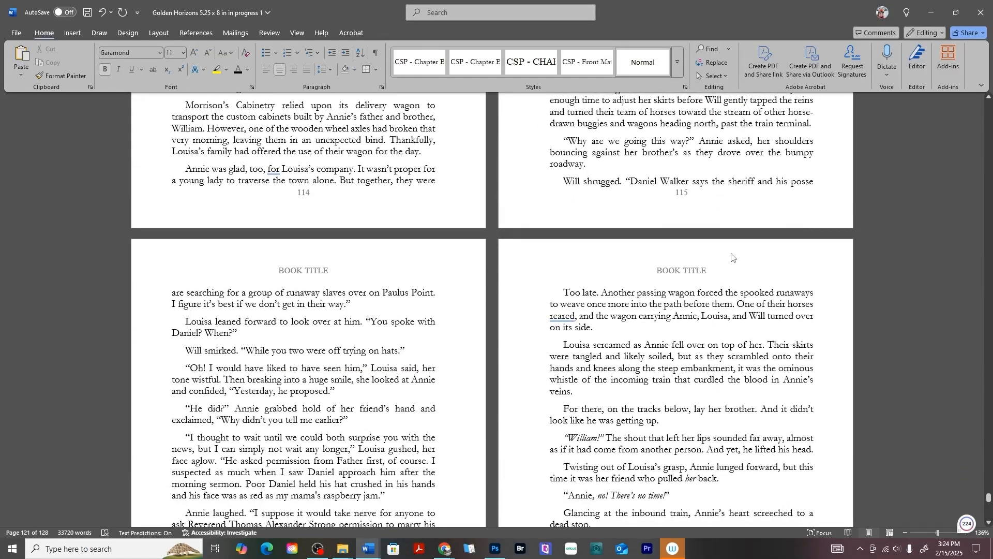
{"action": "scroll", "coordinate": [732, 257], "scroll_direction": "down", "scroll_amount": 10}
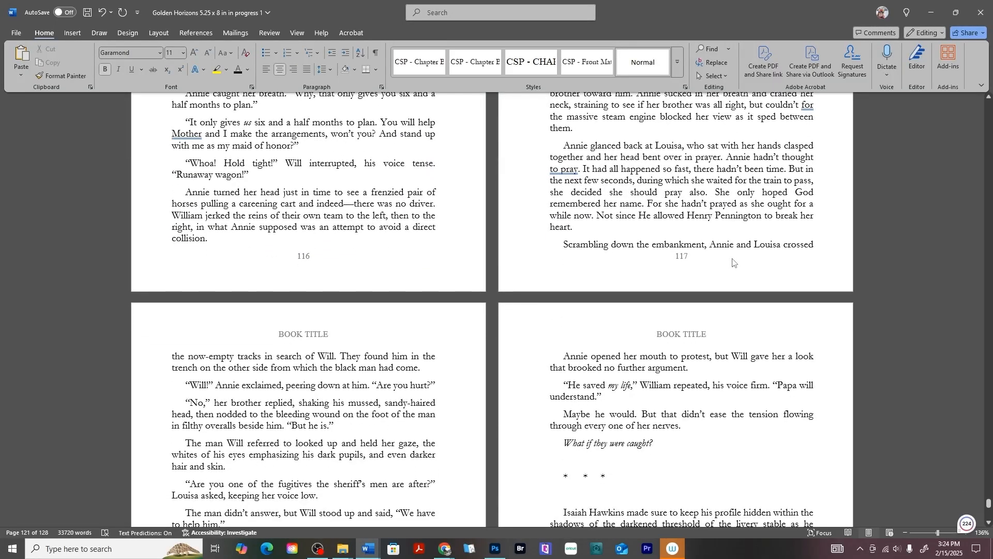
{"action": "scroll", "coordinate": [734, 262], "scroll_direction": "down", "scroll_amount": 3}
{"action": "left_click_drag", "start_coordinate": [609, 315], "coordinate": [563, 314]}
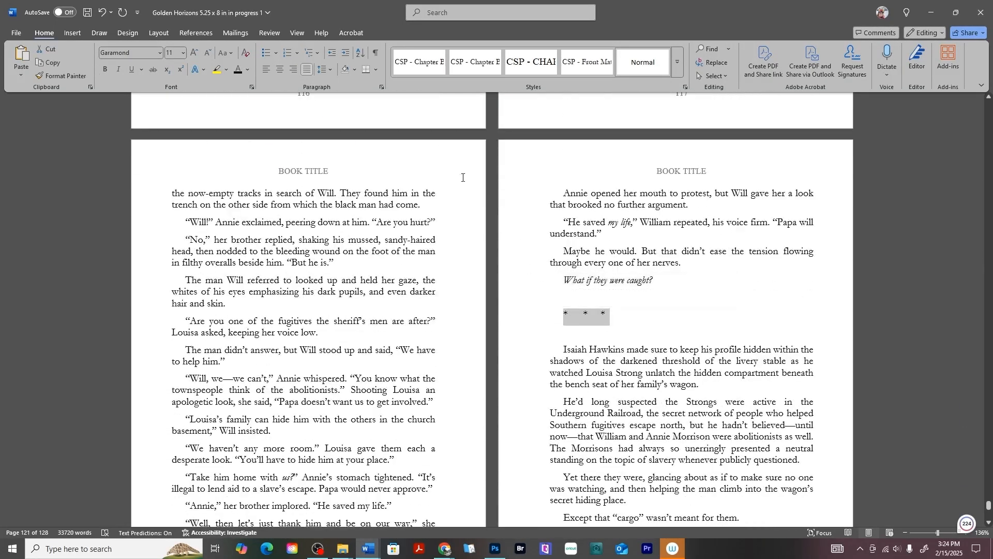
{"action": "left_click", "coordinate": [282, 68]}
{"action": "left_click", "coordinate": [672, 272]}
- Replace the "Click Here To See More" link at the excerpt's end with the centered bold line "Available At Amazon.com and Other Retailers"
{"action": "scroll", "coordinate": [672, 272], "scroll_direction": "down", "scroll_amount": 2}
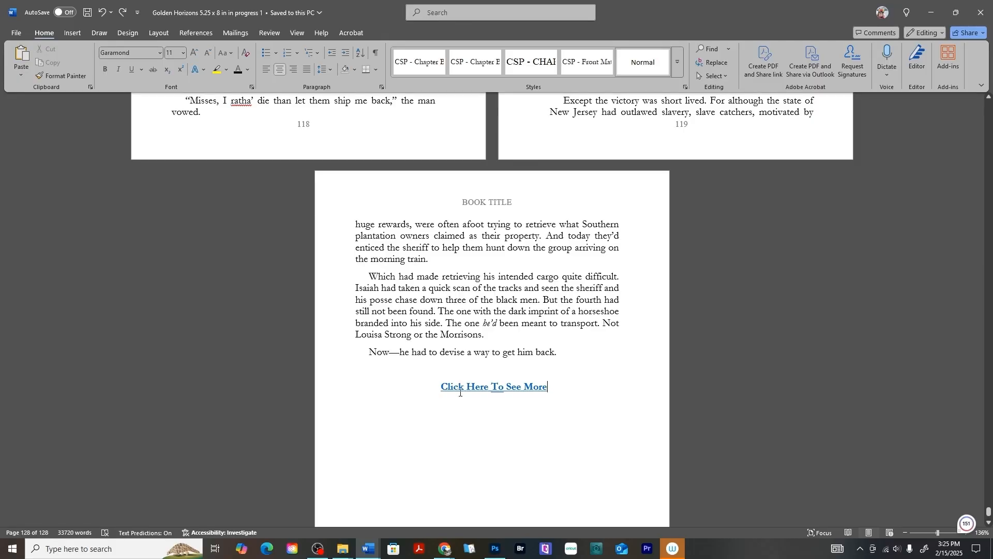
{"action": "left_click", "coordinate": [460, 393]}
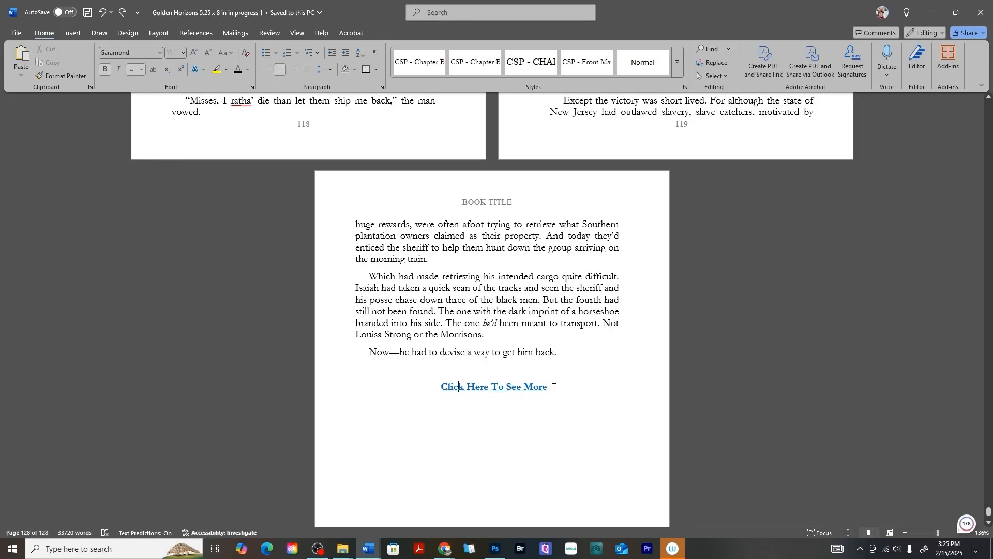
{"action": "left_click_drag", "start_coordinate": [553, 387], "coordinate": [428, 387]}
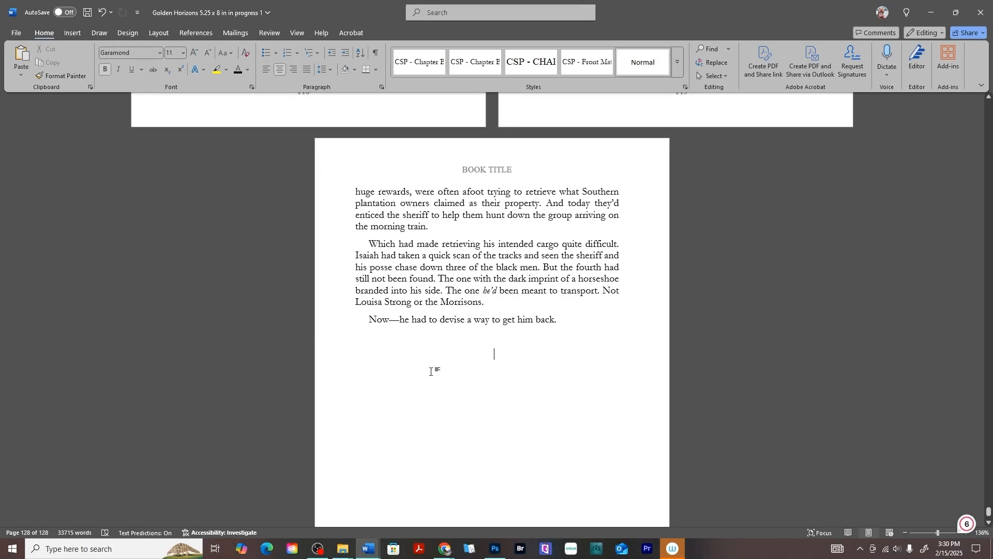
{"action": "right_click", "coordinate": [495, 354]}
{"action": "left_click", "coordinate": [517, 239]}
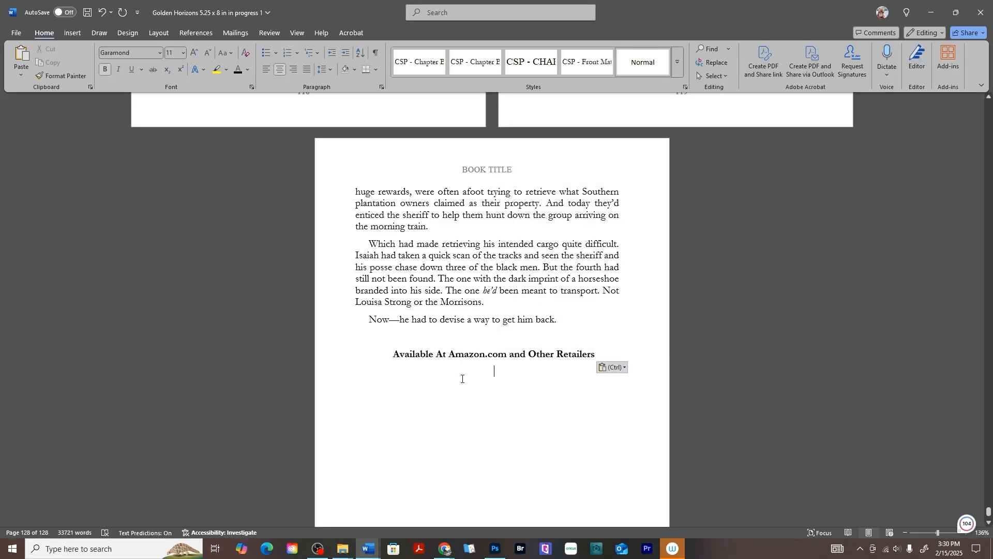
- Insert a Next Page section break after the "Available At Amazon.com and Other Retailers" line
{"action": "left_click", "coordinate": [154, 32]}
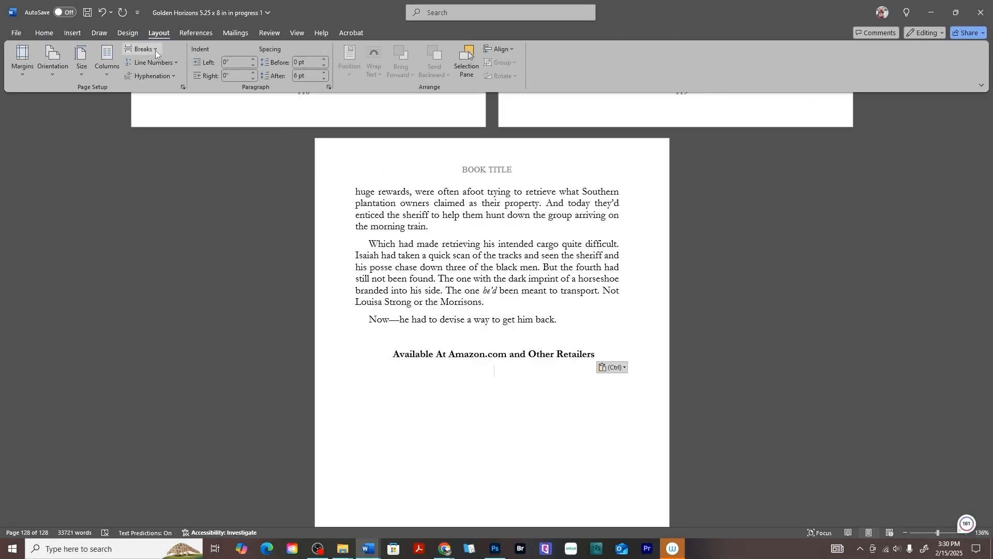
{"action": "left_click", "coordinate": [155, 51]}
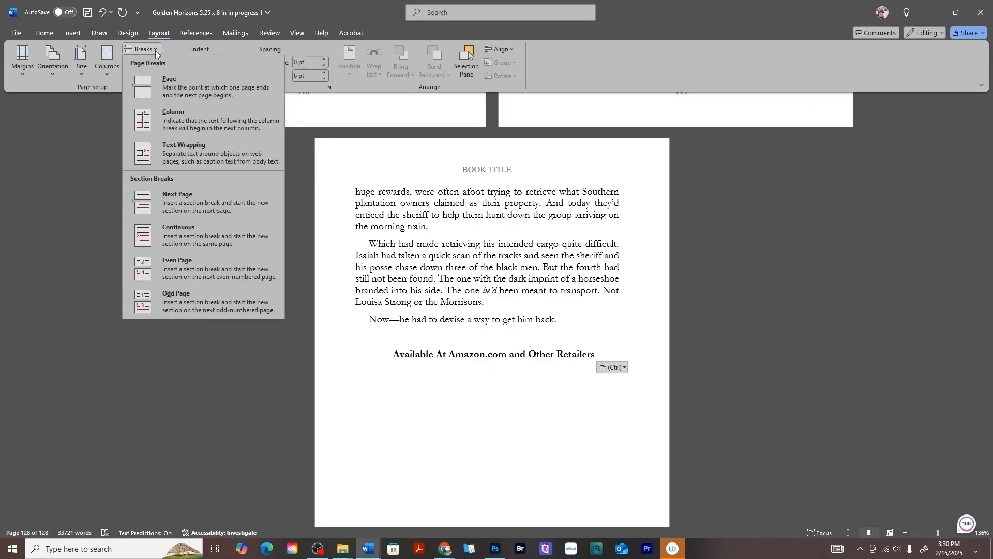
{"action": "left_click", "coordinate": [206, 208]}
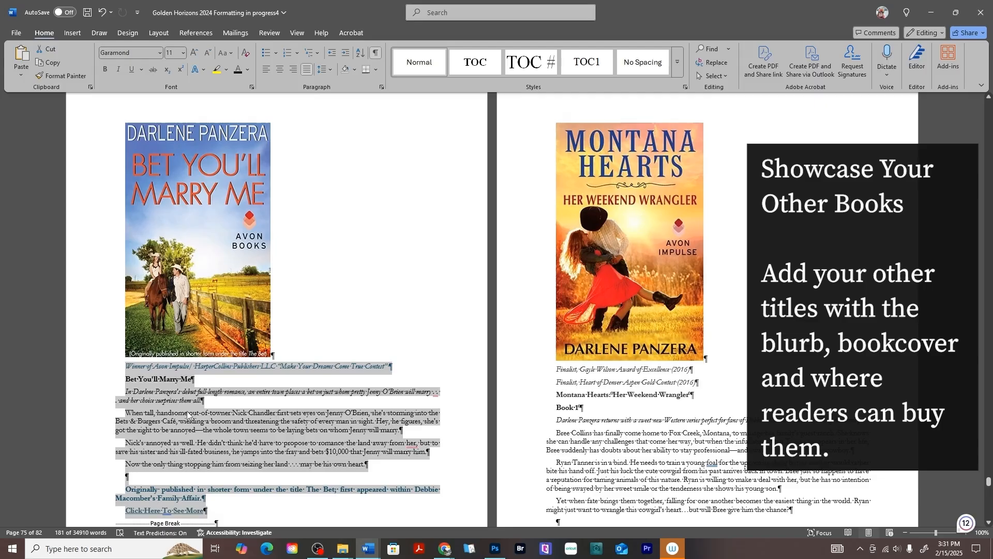
- Look through the book promotion pages in the Golden Horizons 2024 Formatting document and copy the selected "Bet You'll Marry Me" blurb
{"action": "scroll", "coordinate": [184, 407], "scroll_direction": "down", "scroll_amount": 15}
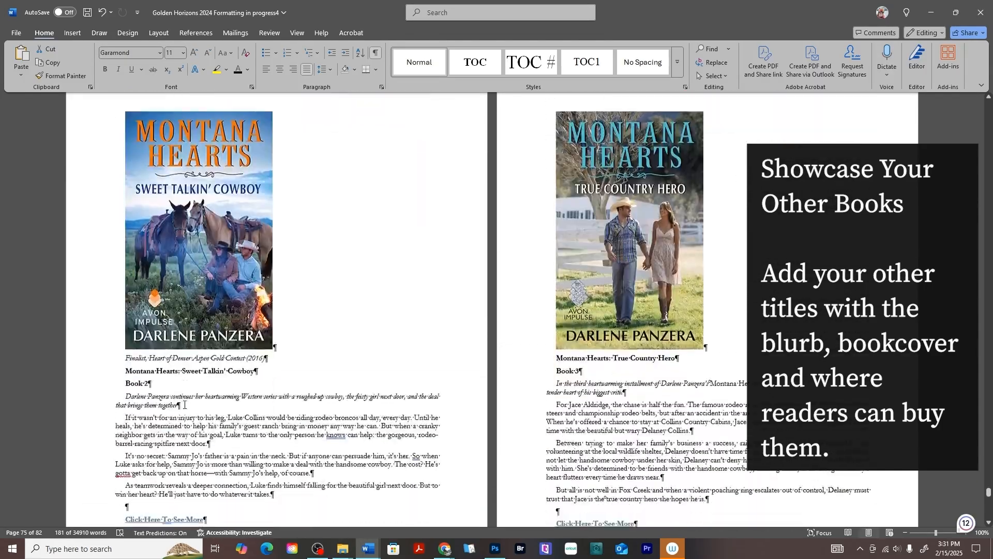
{"action": "scroll", "coordinate": [184, 405], "scroll_direction": "down", "scroll_amount": 10}
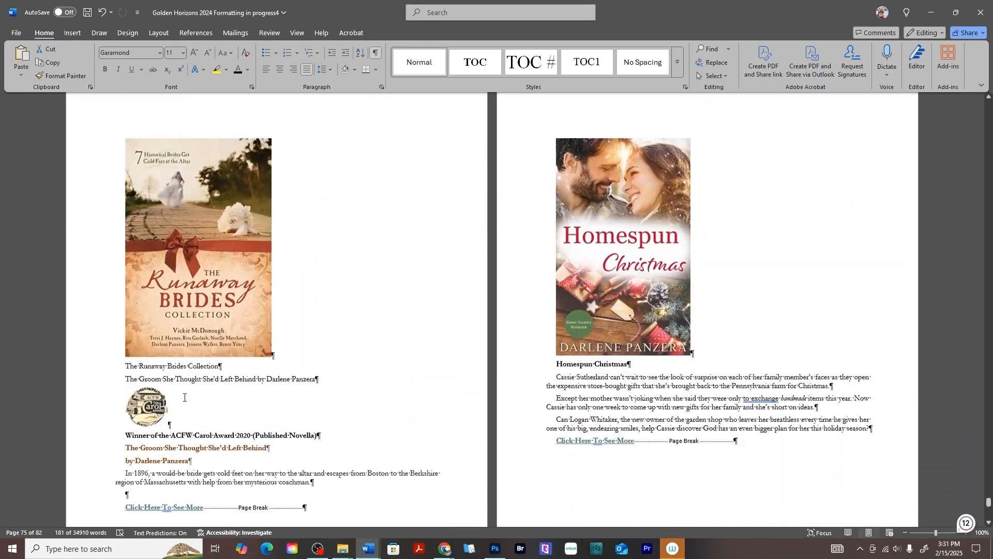
{"action": "scroll", "coordinate": [184, 396], "scroll_direction": "down", "scroll_amount": 10}
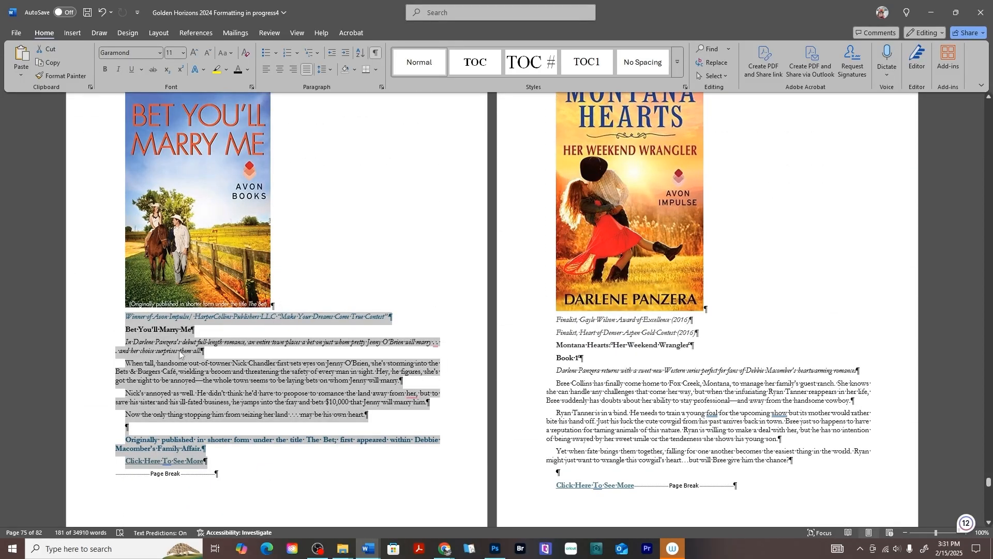
{"action": "right_click", "coordinate": [180, 354]}
{"action": "left_click", "coordinate": [229, 153]}
{"action": "scroll", "coordinate": [229, 153], "scroll_direction": "up", "scroll_amount": 1}
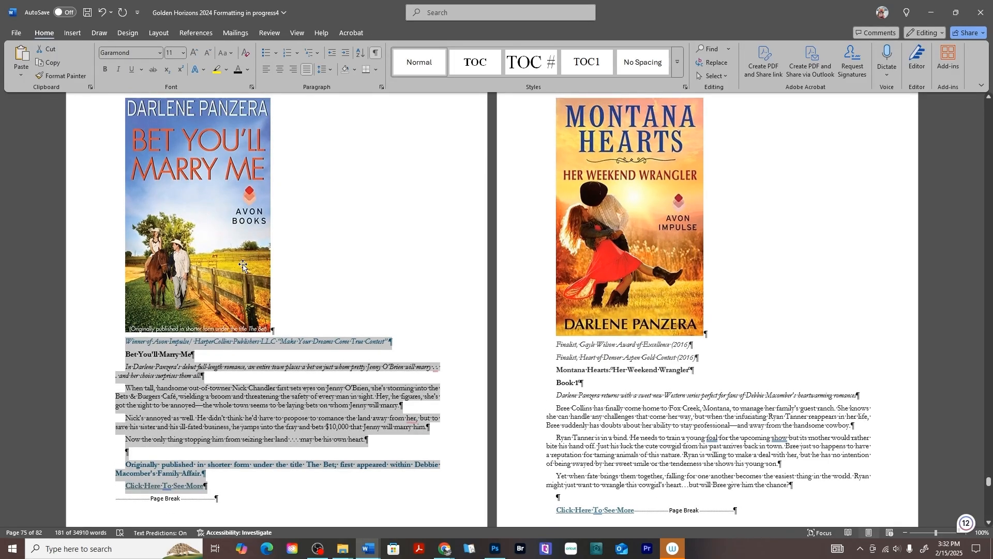
- Switch to the Golden Horizons 5.25 x 8 document, show formatting marks, and paste the blurb onto the new page using the destination theme
{"action": "mouse_move", "coordinate": [372, 555]}
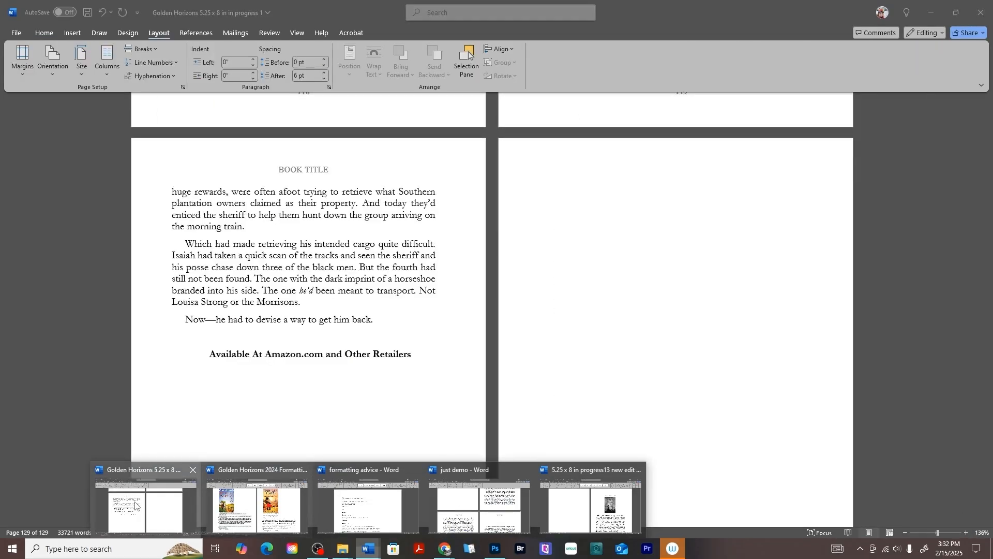
{"action": "left_click", "coordinate": [145, 506]}
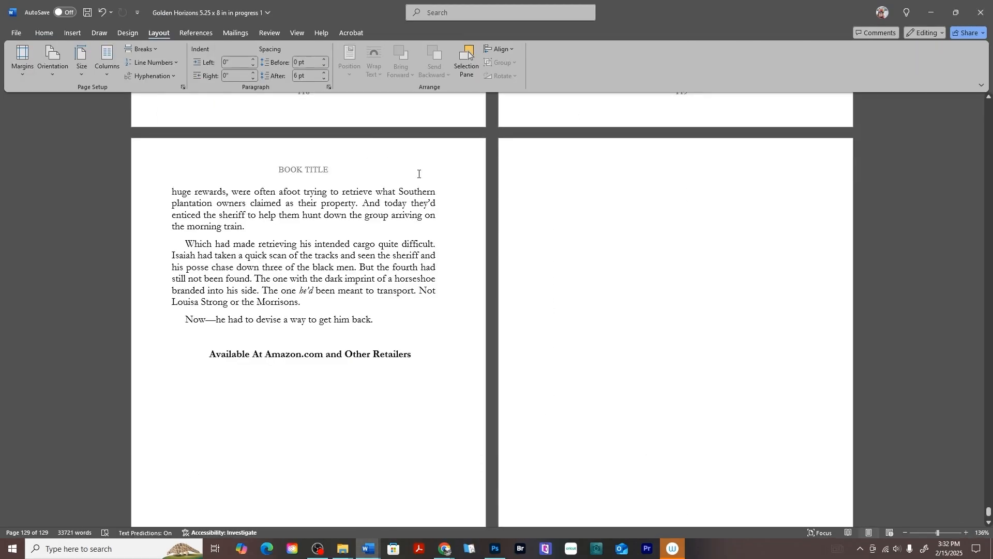
{"action": "left_click", "coordinate": [43, 32]}
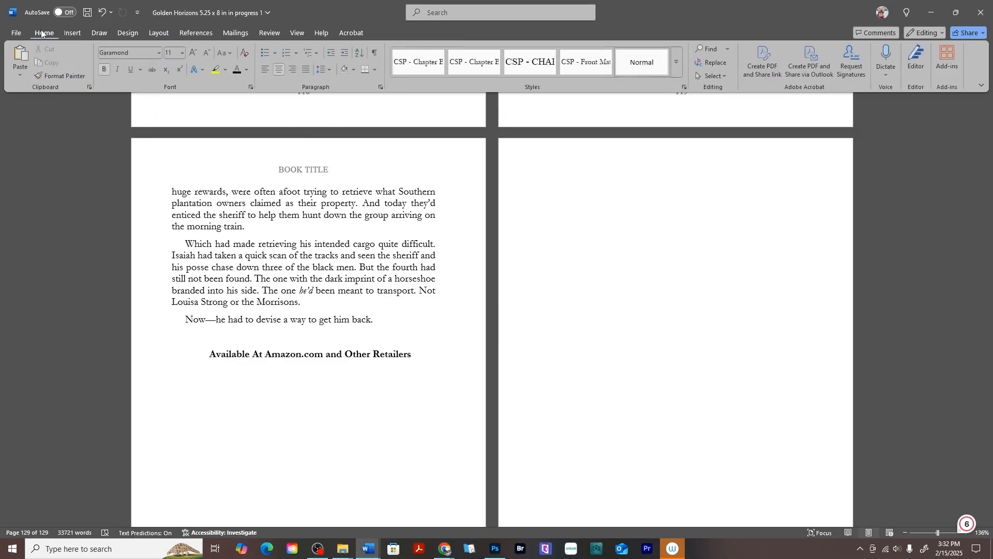
{"action": "left_click", "coordinate": [376, 53]}
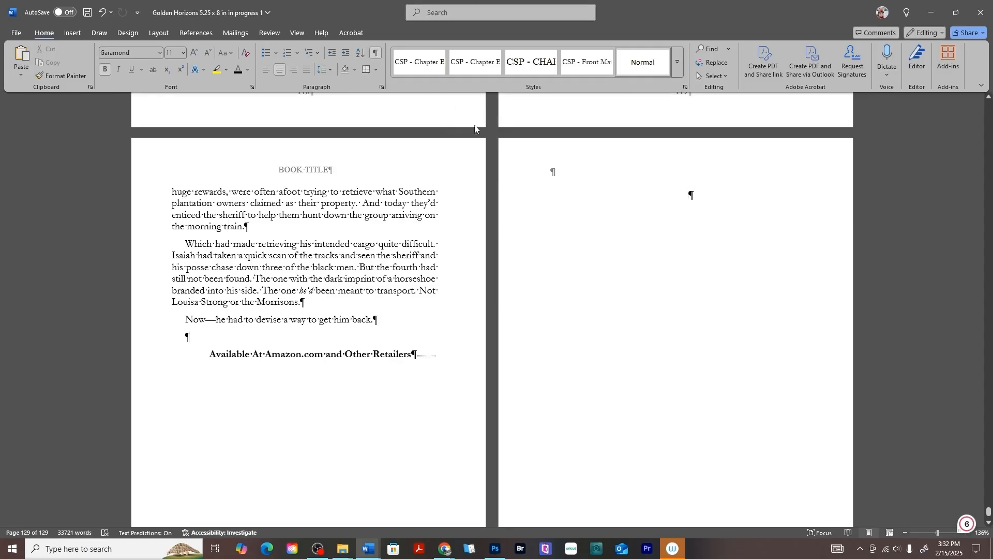
{"action": "right_click", "coordinate": [689, 195]}
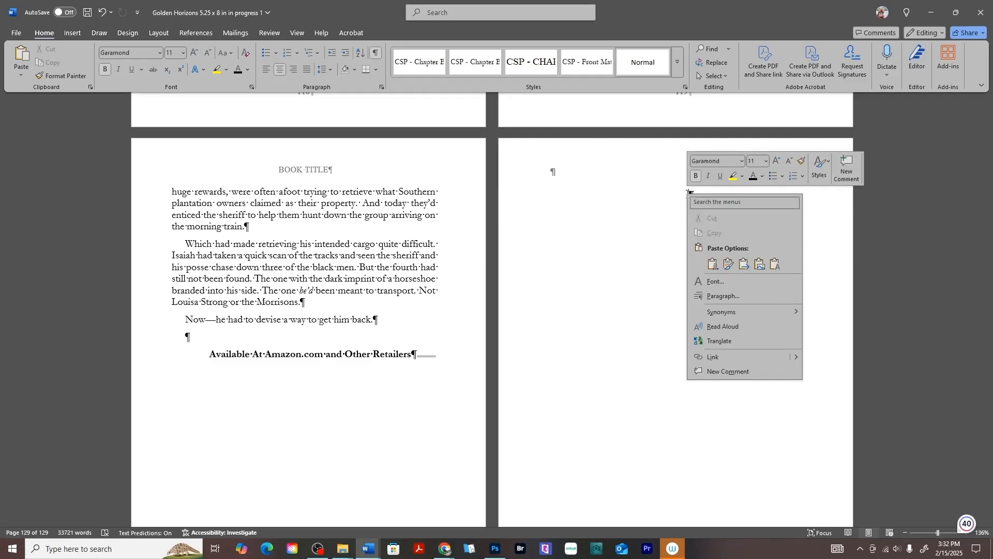
{"action": "left_click", "coordinate": [707, 266]}
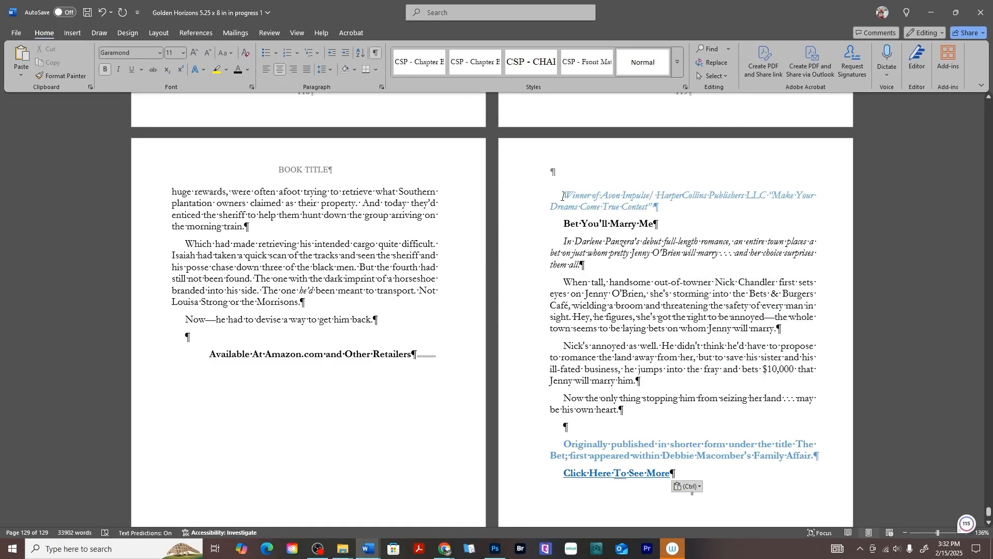
- Set the whole "Bet You'll Marry Me" blurb to Justified with special indentation (none), and add a blank line above its award line
{"action": "left_click_drag", "start_coordinate": [562, 196], "coordinate": [692, 496]}
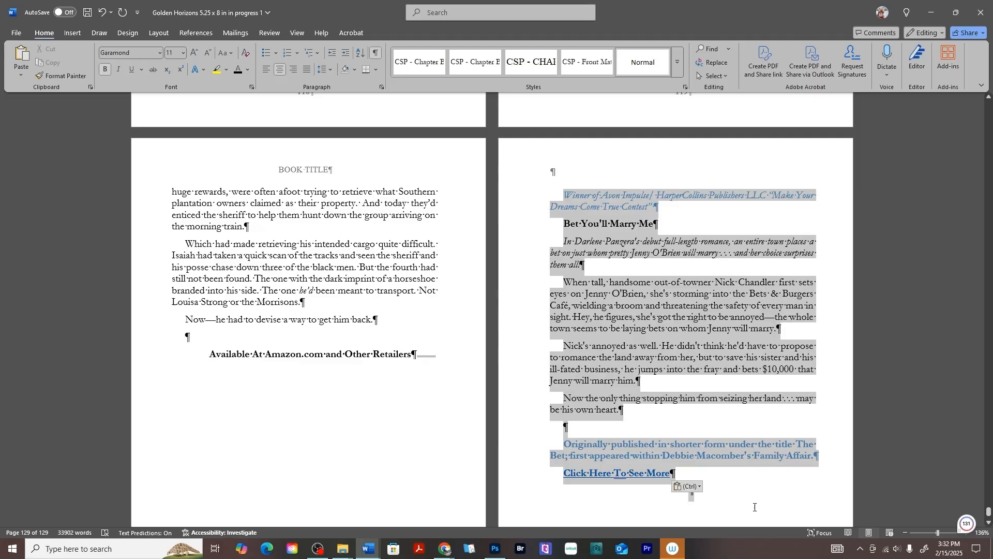
{"action": "right_click", "coordinate": [679, 303]}
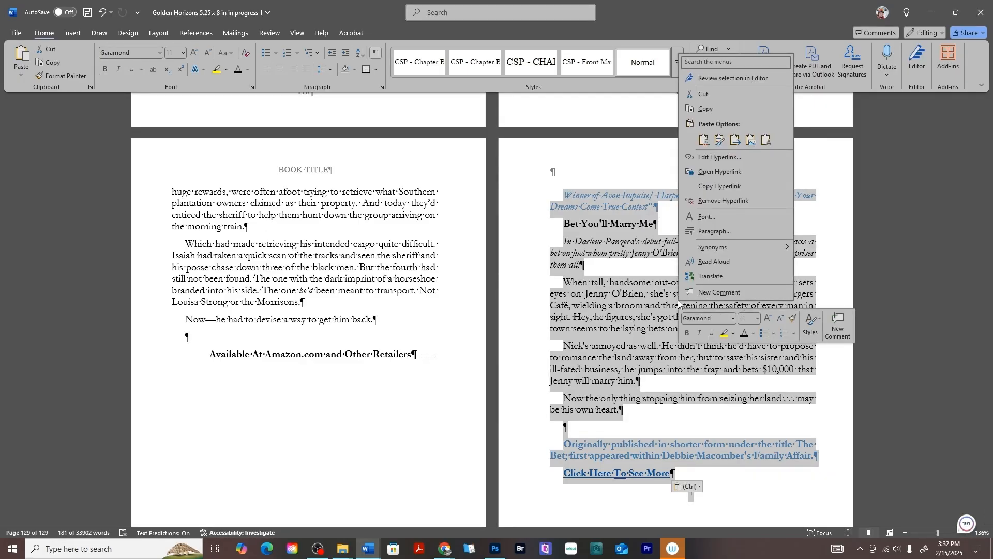
{"action": "left_click", "coordinate": [714, 231]}
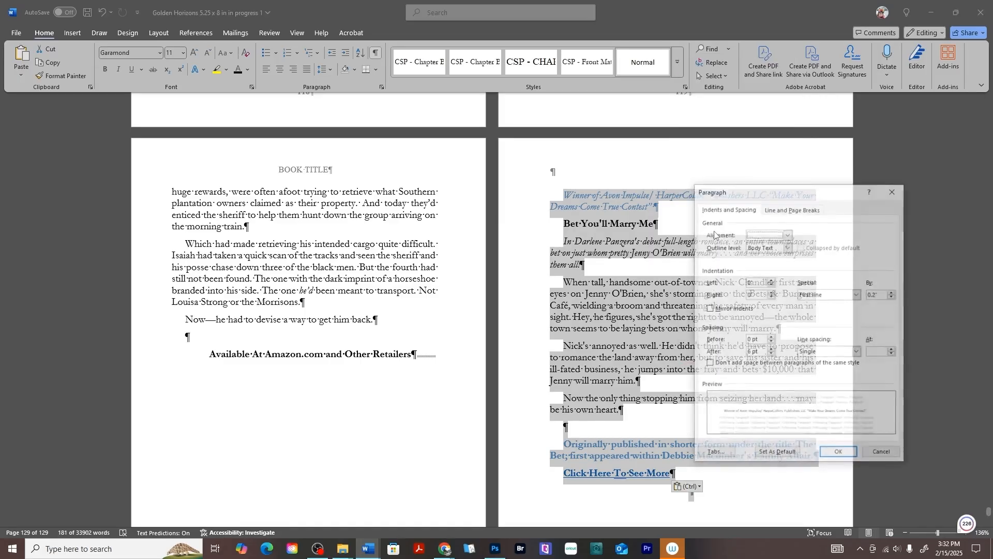
{"action": "left_click", "coordinate": [788, 235]}
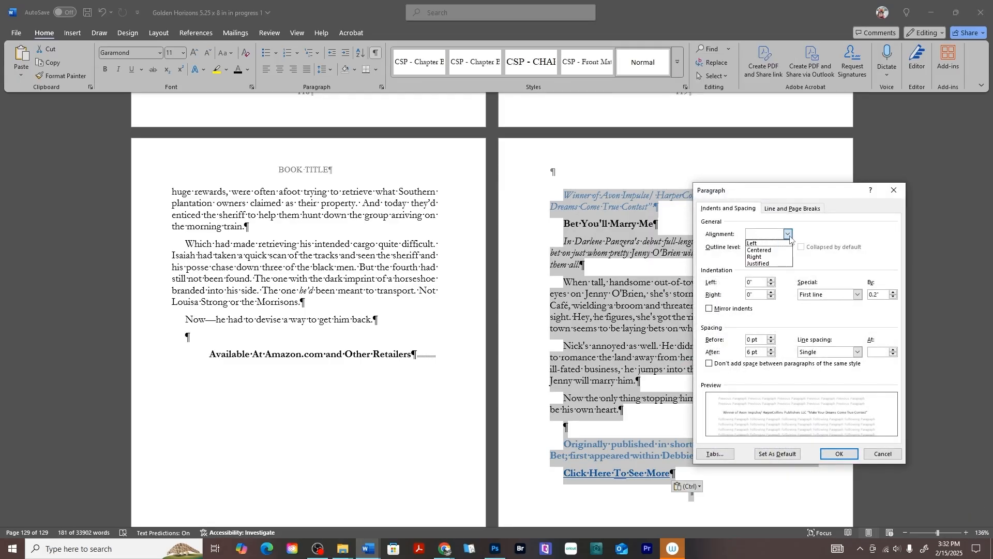
{"action": "left_click", "coordinate": [777, 264]}
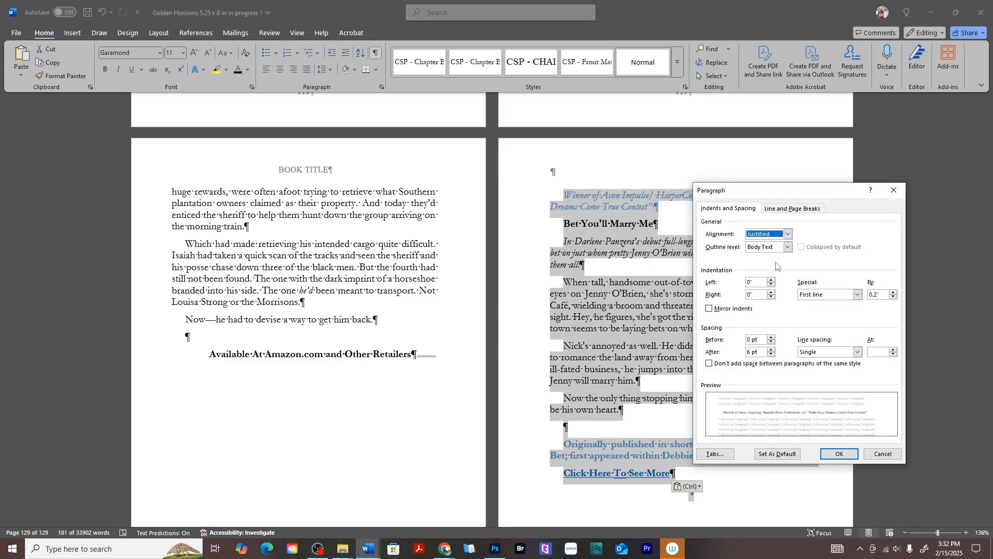
{"action": "left_click", "coordinate": [857, 294]}
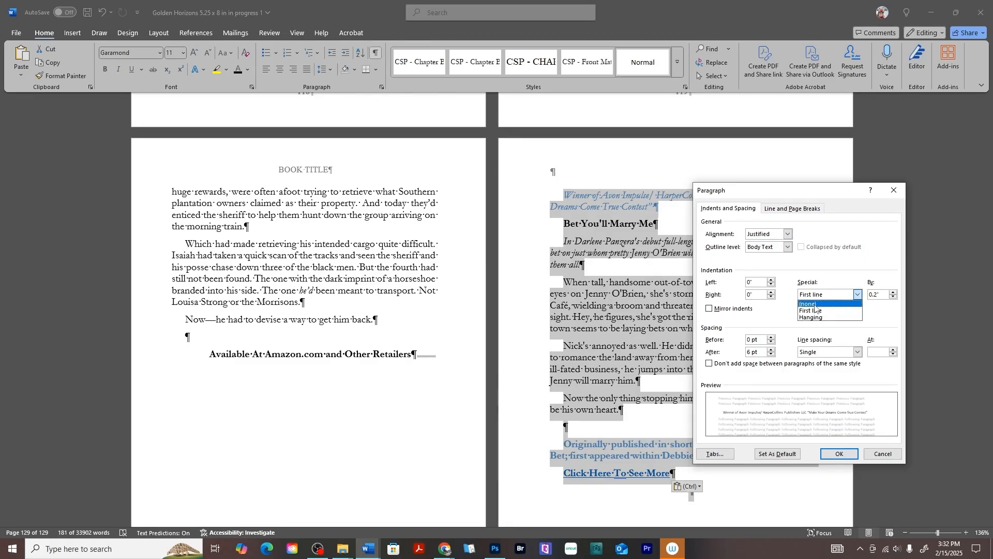
{"action": "left_click", "coordinate": [816, 304]}
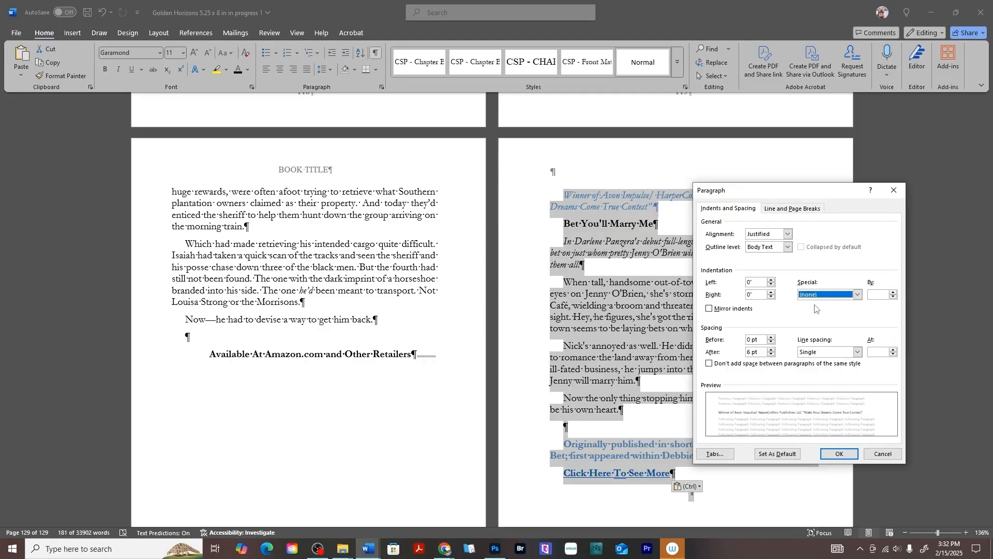
{"action": "left_click", "coordinate": [840, 454]}
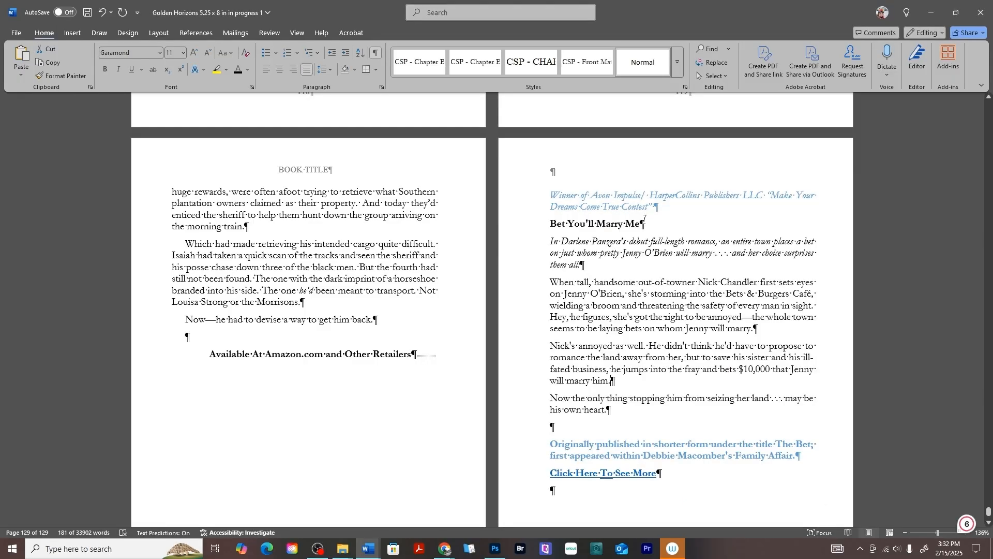
{"action": "left_click", "coordinate": [553, 195]}
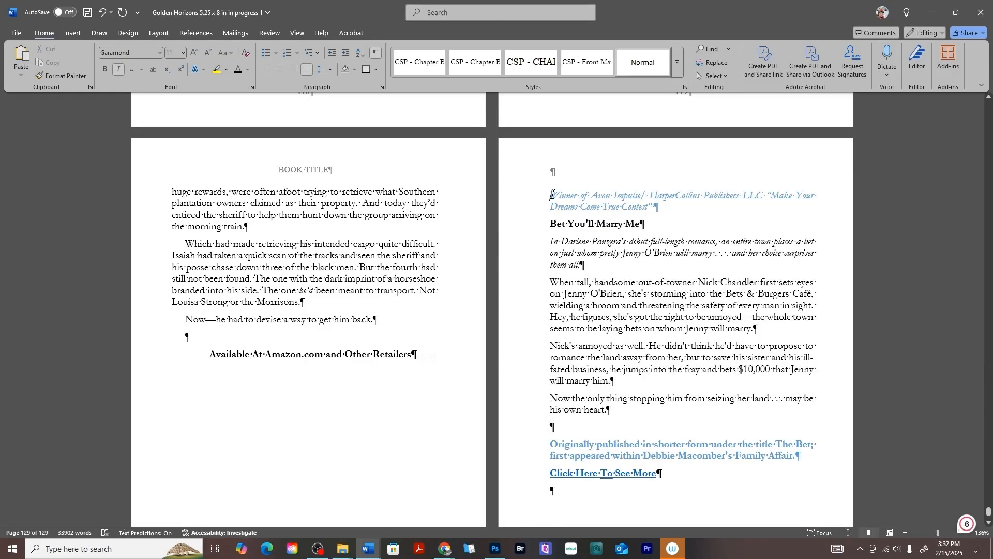
{"action": "key", "text": "Return"}
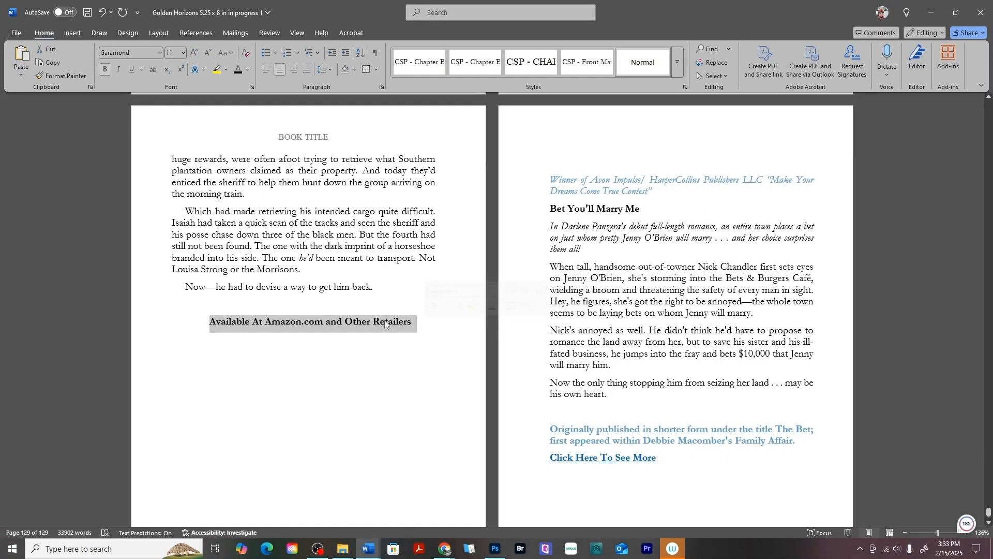
- Replace the blurb's "Click Here To See More" link with a copy of "Available At Amazon.com and Other Retailers", merging formatting and leaving a blank line above
{"action": "right_click", "coordinate": [385, 325]}
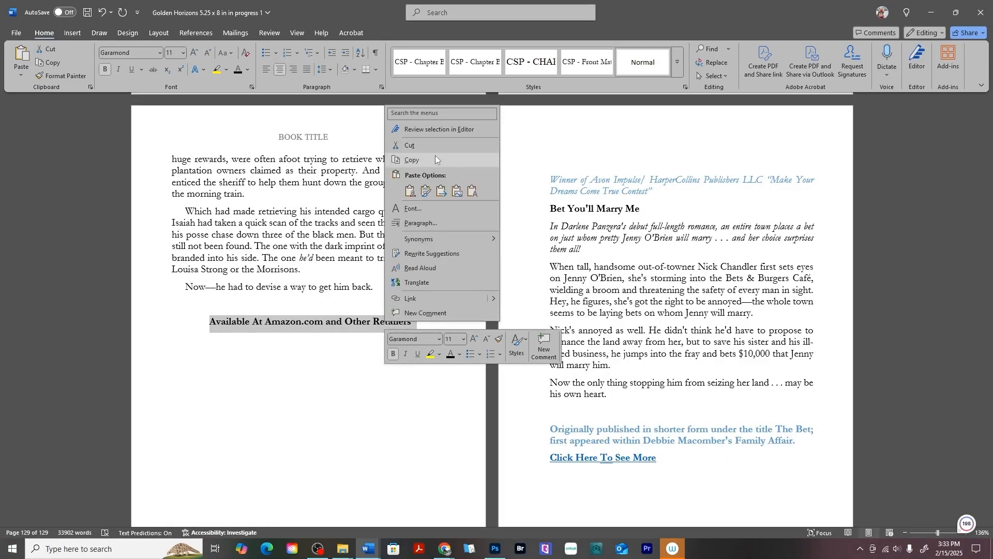
{"action": "left_click", "coordinate": [435, 155]}
{"action": "left_click", "coordinate": [626, 458]}
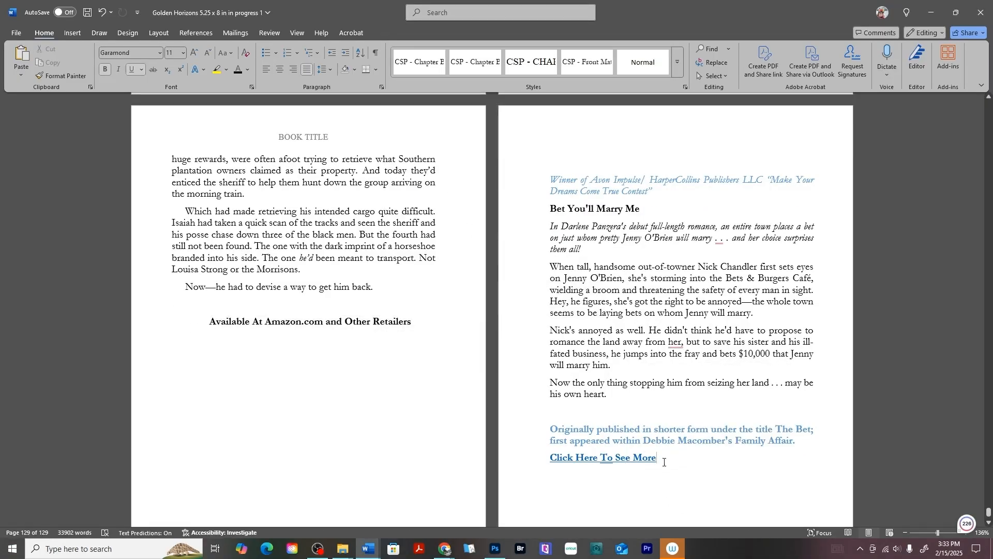
{"action": "left_click_drag", "start_coordinate": [664, 462], "coordinate": [526, 455]}
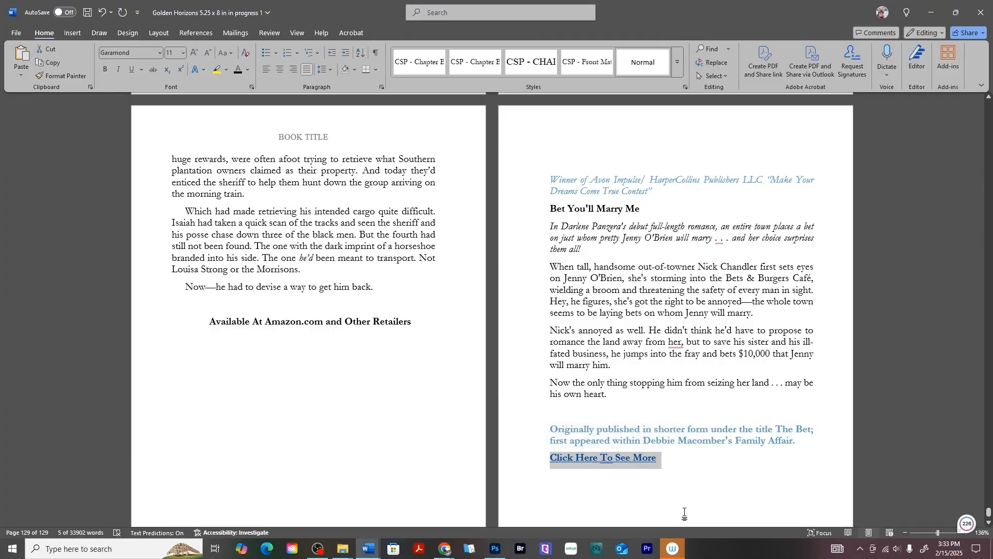
{"action": "key", "text": "Delete"}
{"action": "key", "text": "Return"}
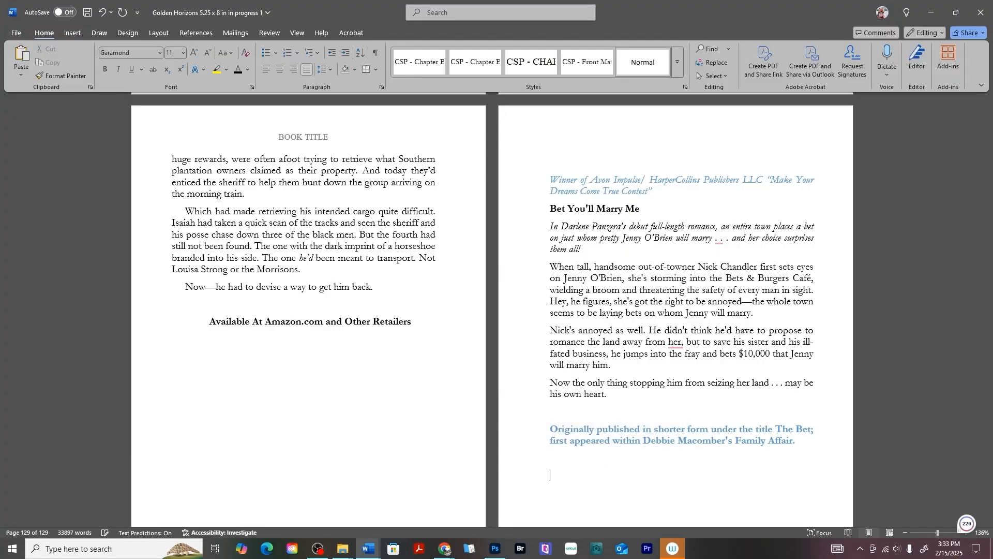
{"action": "right_click", "coordinate": [563, 470]}
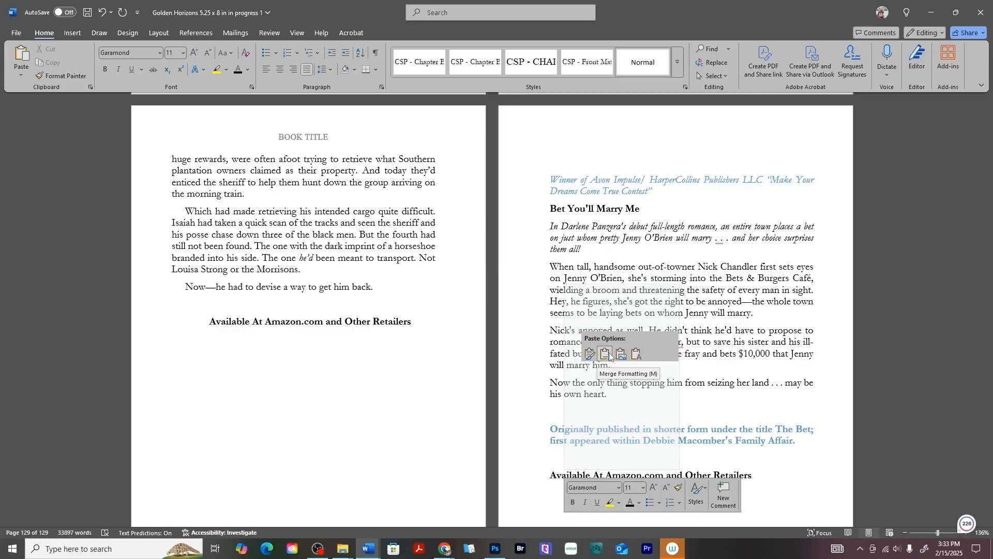
{"action": "left_click", "coordinate": [604, 353]}
- Insert the black-and-white "Bet You'll Marry Me" cover picture, file "13", on the blank line above the award line
{"action": "scroll", "coordinate": [617, 229], "scroll_direction": "up", "scroll_amount": 2}
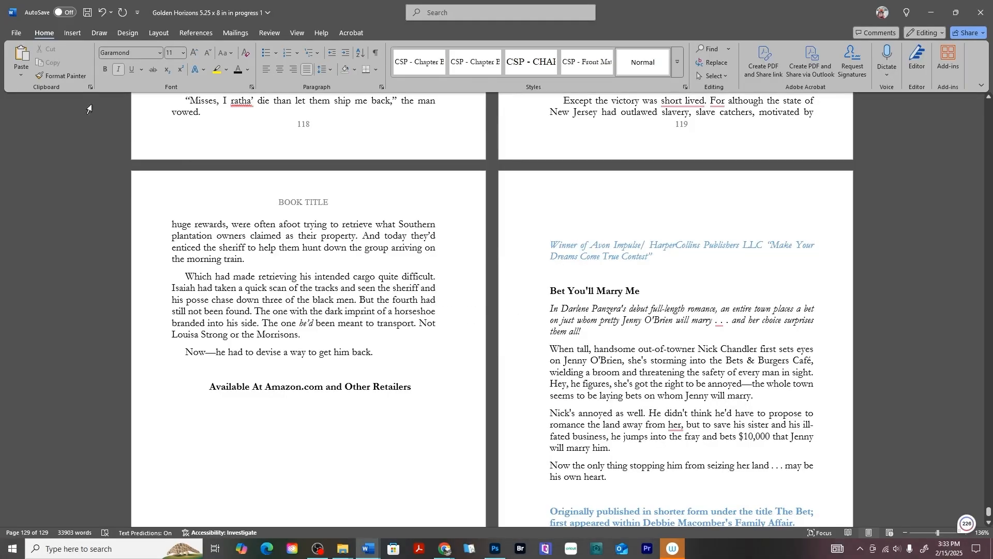
{"action": "left_click", "coordinate": [71, 34]}
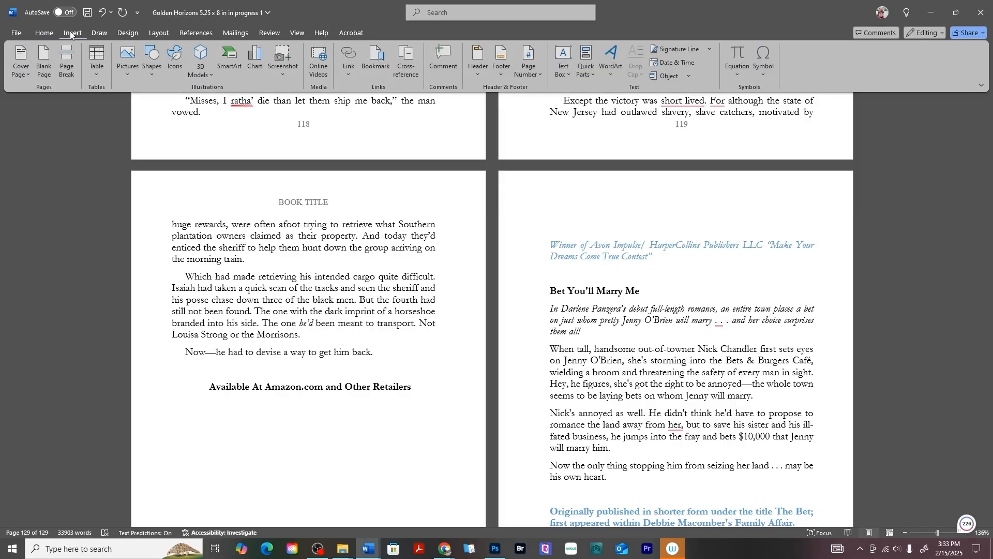
{"action": "left_click", "coordinate": [128, 60]}
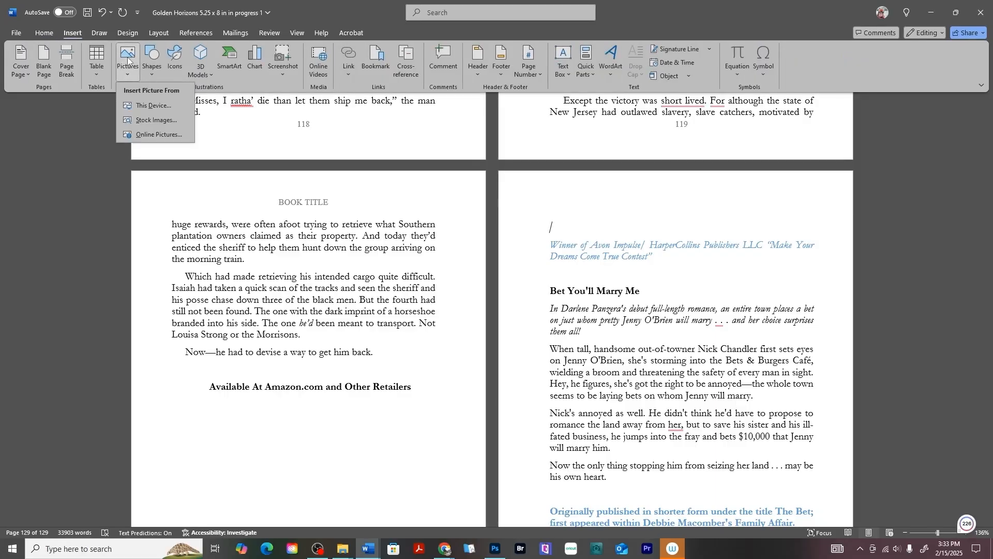
{"action": "left_click", "coordinate": [151, 105]}
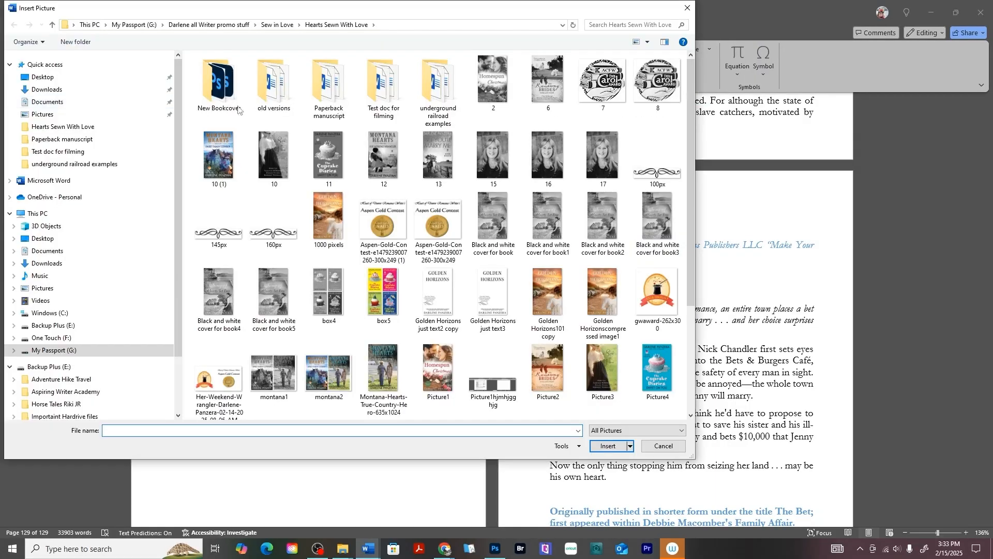
{"action": "scroll", "coordinate": [481, 137], "scroll_direction": "down", "scroll_amount": 3}
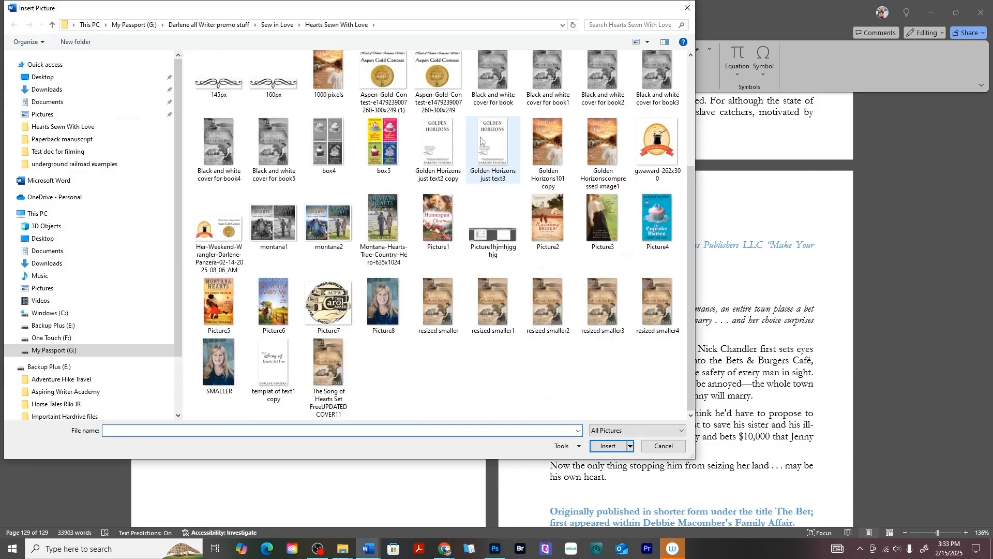
{"action": "scroll", "coordinate": [603, 295], "scroll_direction": "up", "scroll_amount": 3}
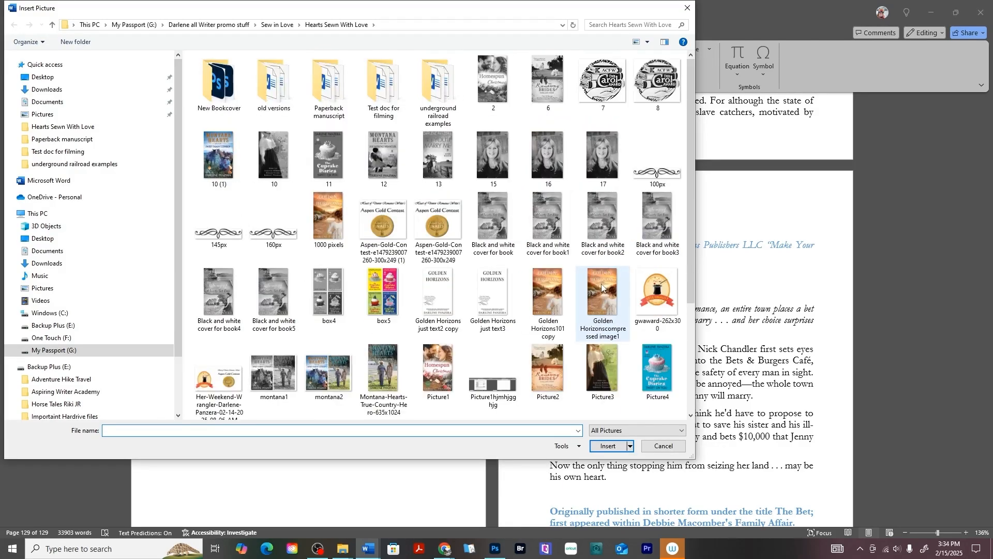
{"action": "left_click", "coordinate": [438, 155]}
{"action": "left_click", "coordinate": [608, 446]}
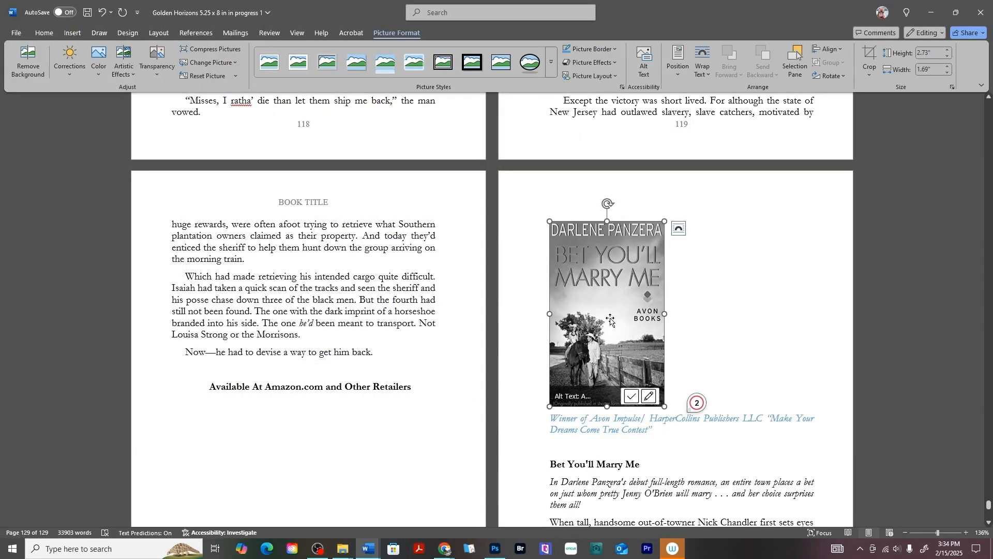
- Center the "Bet You'll Marry Me" cover and add blank lines below the cover and below the award line
{"action": "left_click", "coordinate": [41, 35]}
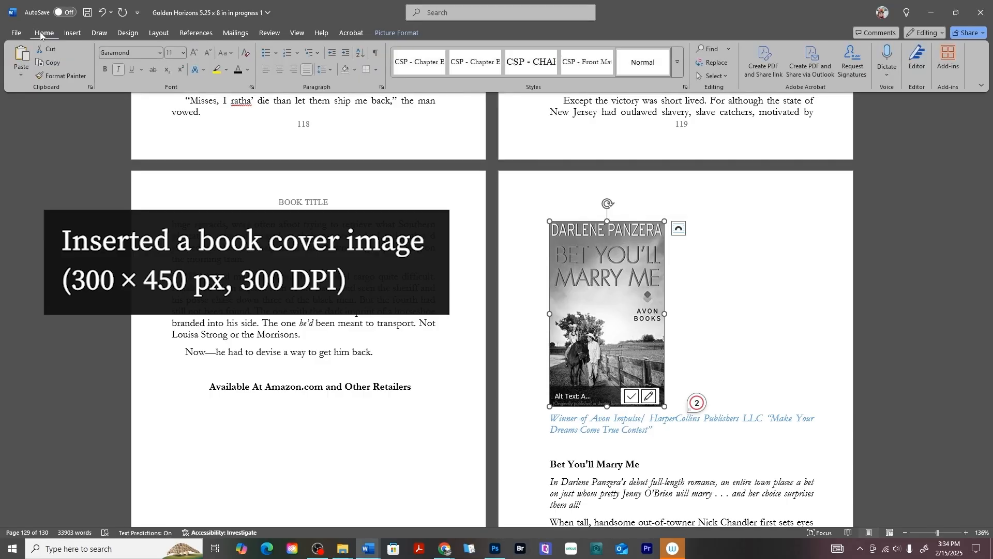
{"action": "left_click", "coordinate": [280, 74]}
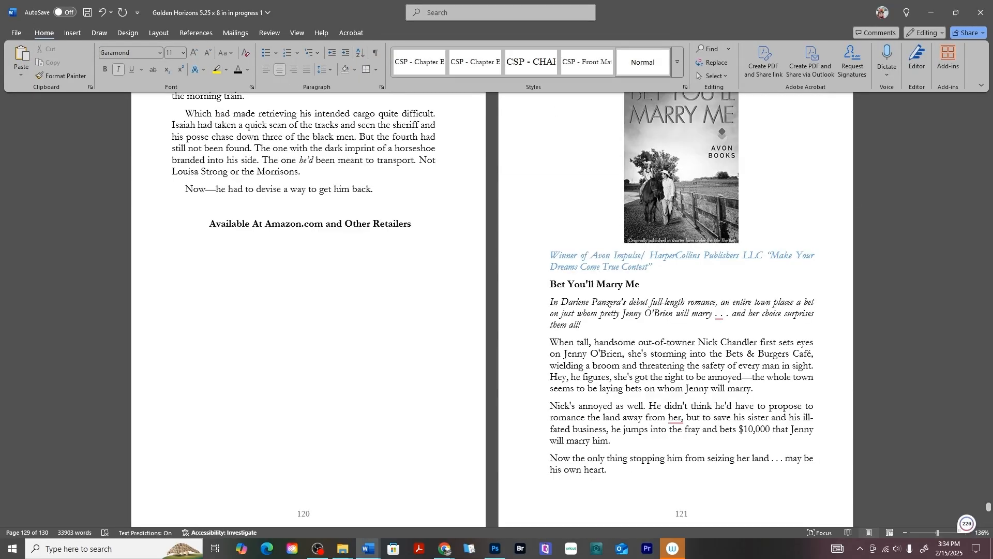
{"action": "key", "text": "Return"}
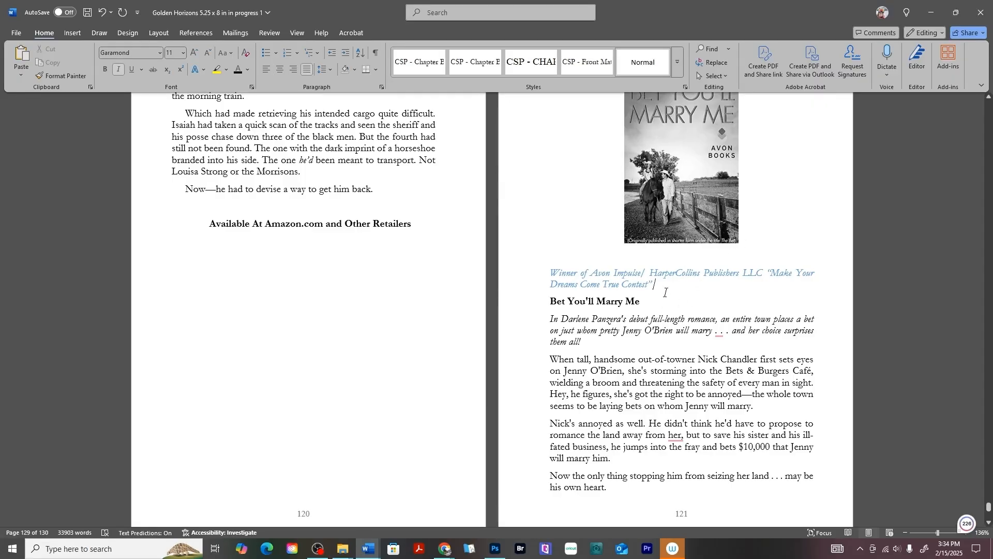
{"action": "key", "text": "Return"}
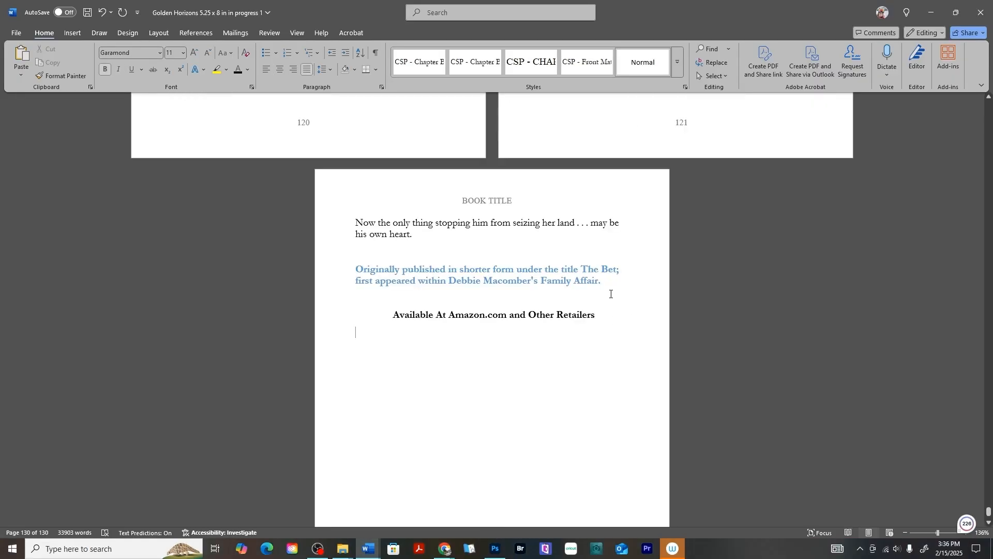
- Insert a Next Page section break below the blurb's "Available At Amazon.com and Other Retailers" line
{"action": "left_click", "coordinate": [75, 33]}
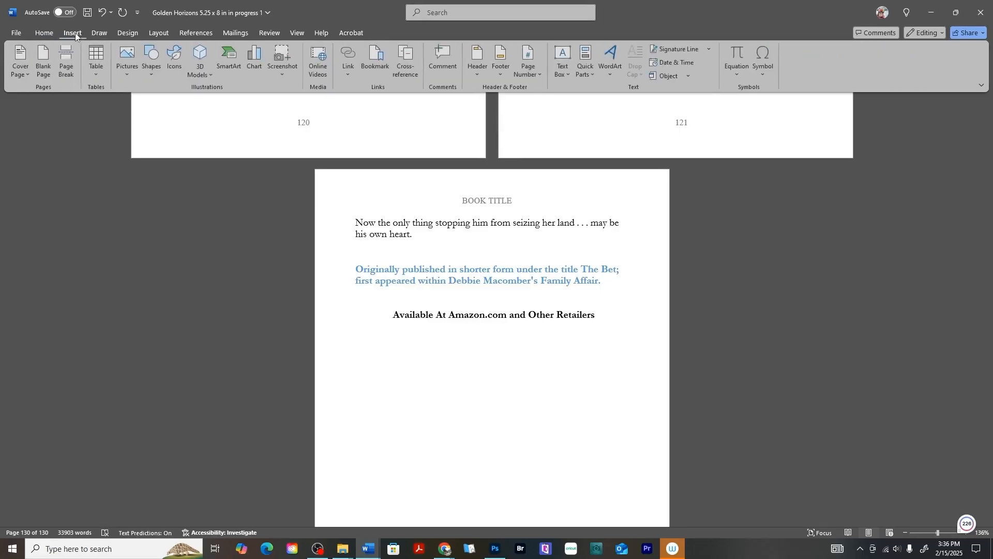
{"action": "left_click", "coordinate": [157, 33]}
{"action": "left_click", "coordinate": [145, 49]}
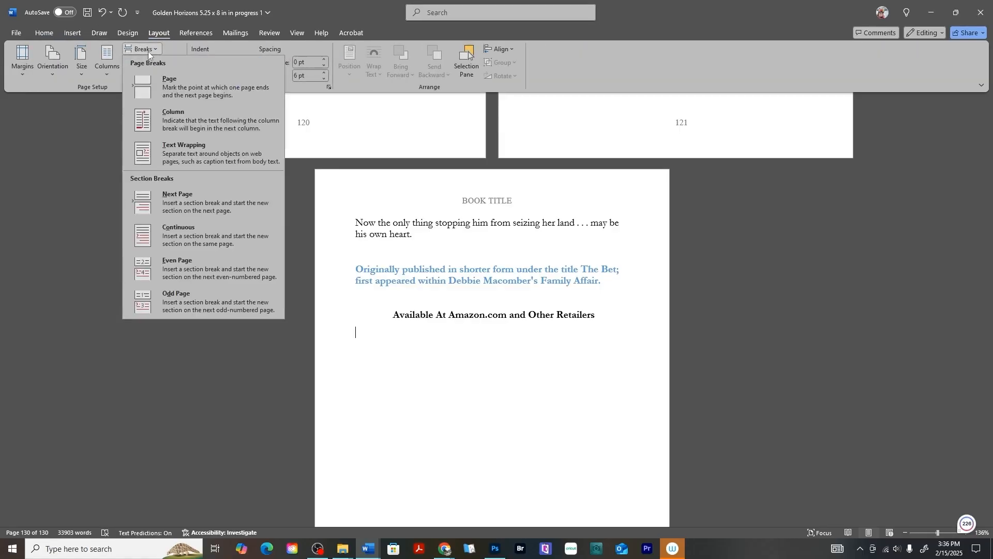
{"action": "left_click", "coordinate": [227, 207]}
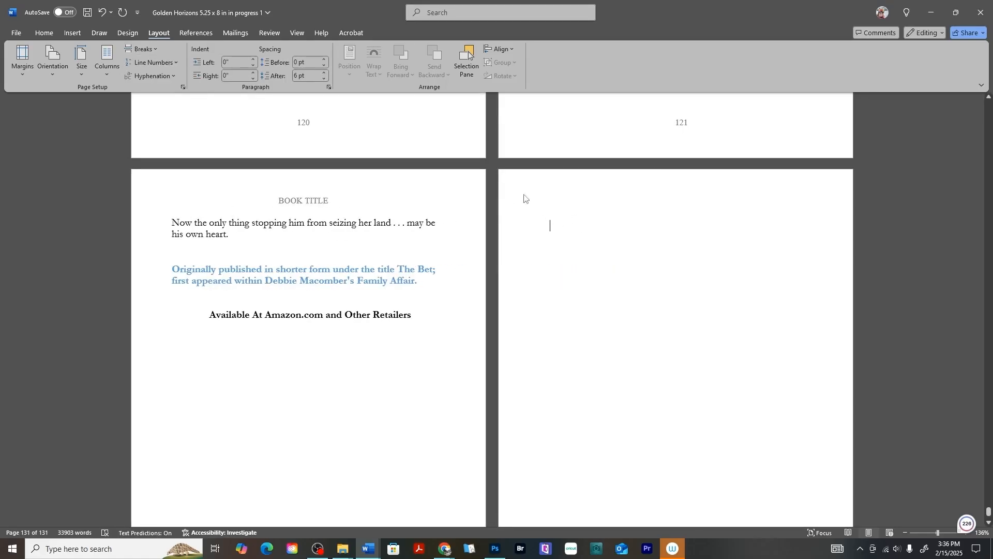
- Insert the black-and-white "Montana Hearts: Her Weekend Wrangler" cover from this device on the new page
{"action": "left_click", "coordinate": [73, 32]}
{"action": "left_click", "coordinate": [125, 65]}
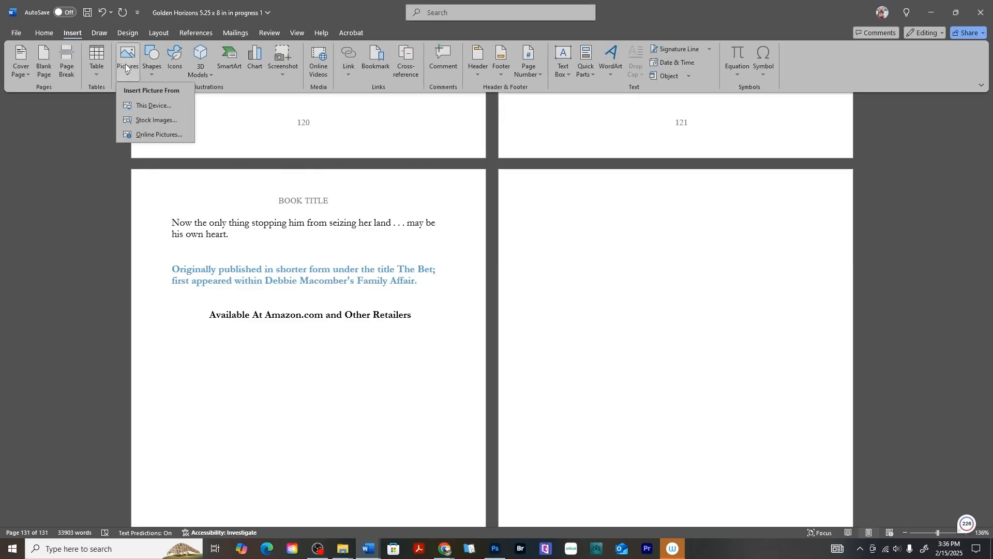
{"action": "left_click", "coordinate": [153, 105]}
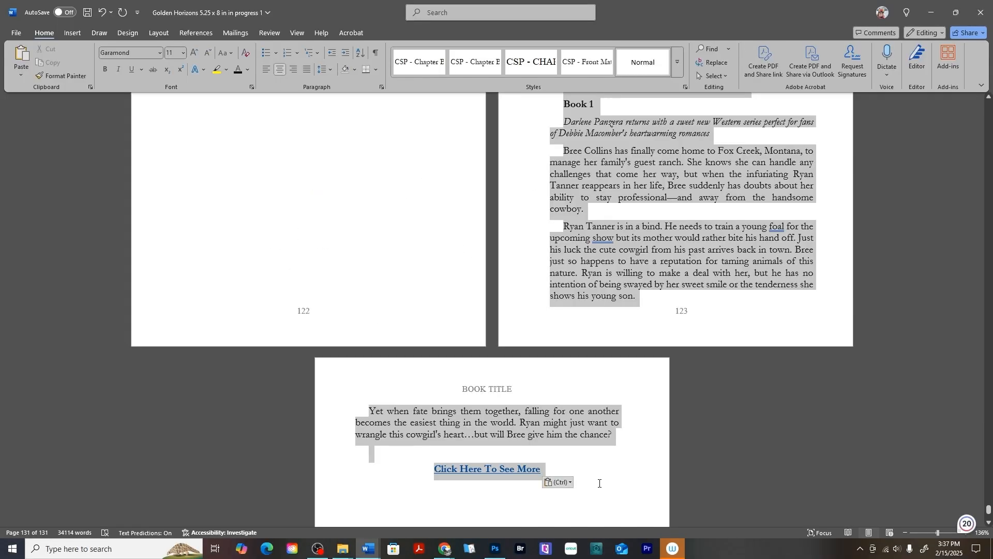
- Set the special indentation of the selected "Montana Hearts: Her Weekend Wrangler" blurb to (none)
{"action": "scroll", "coordinate": [614, 262], "scroll_direction": "up", "scroll_amount": 3}
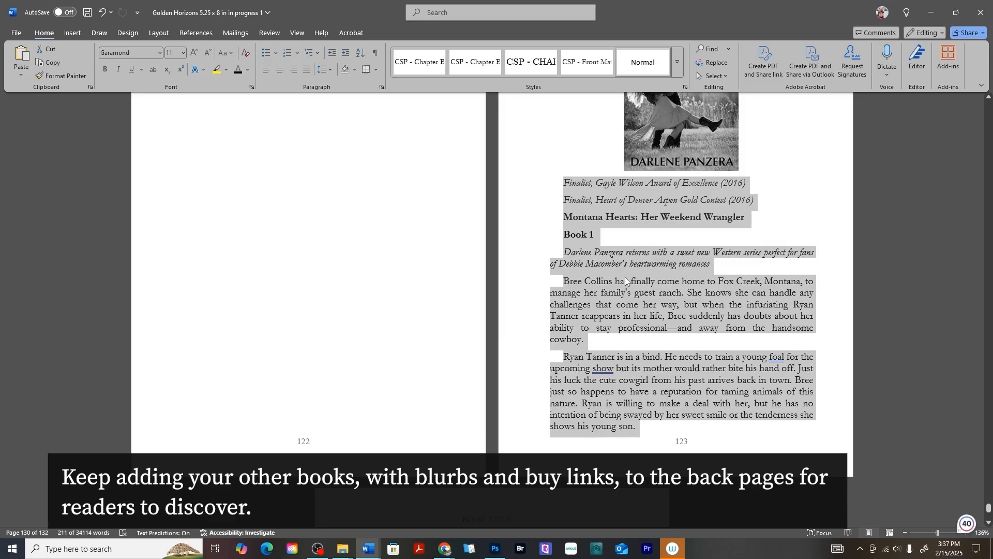
{"action": "right_click", "coordinate": [626, 281]}
{"action": "left_click", "coordinate": [648, 455]}
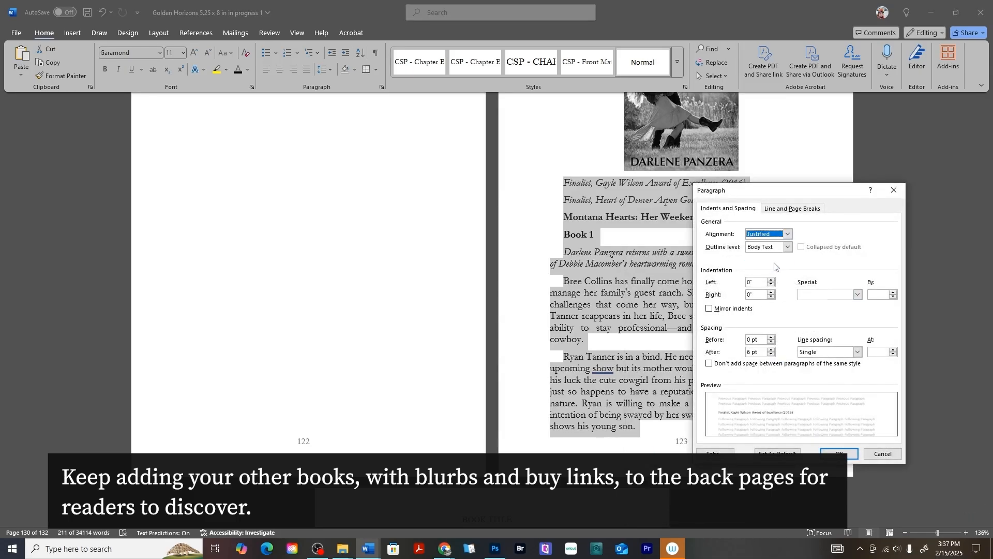
{"action": "left_click", "coordinate": [857, 295]}
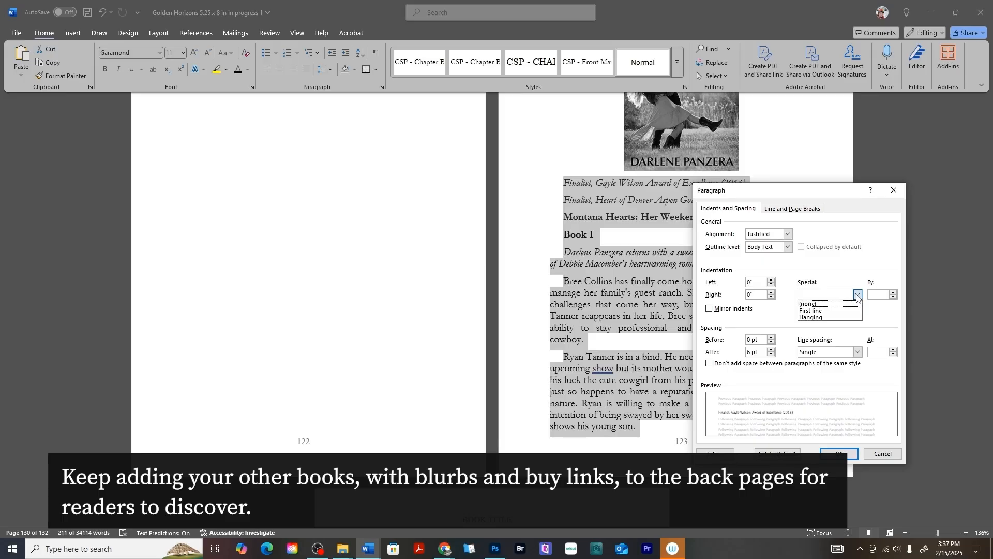
{"action": "left_click", "coordinate": [826, 299]}
{"action": "left_click", "coordinate": [826, 298]}
{"action": "left_click", "coordinate": [824, 304]}
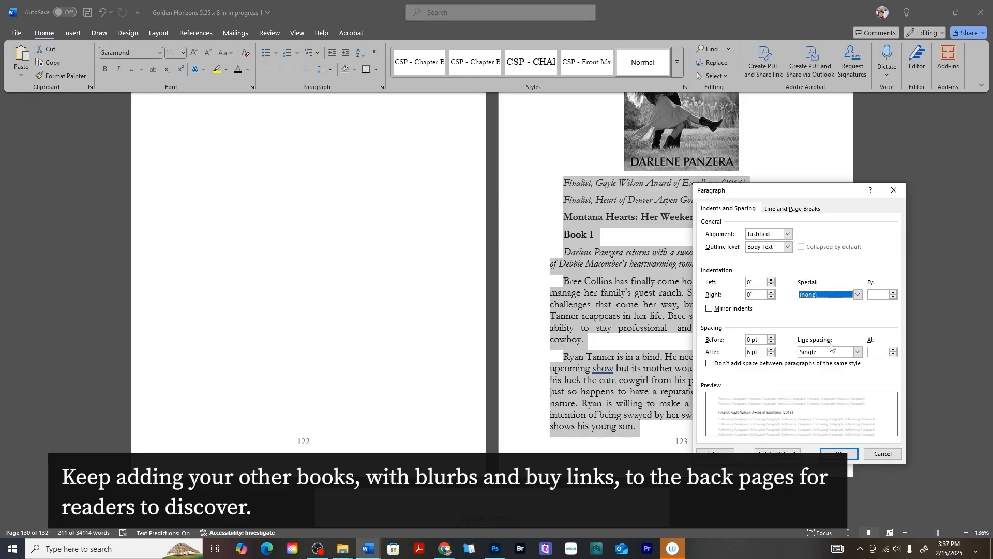
{"action": "left_click", "coordinate": [839, 453]}
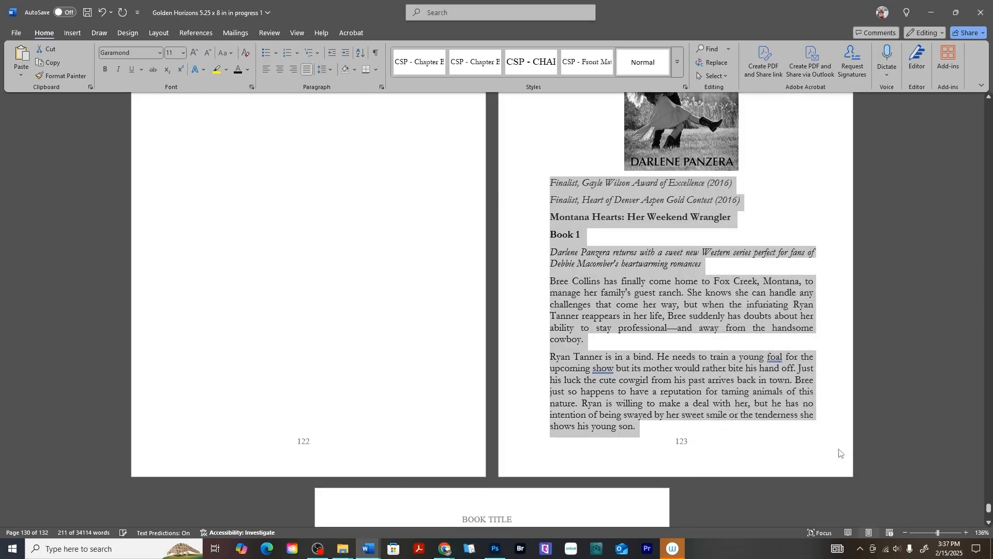